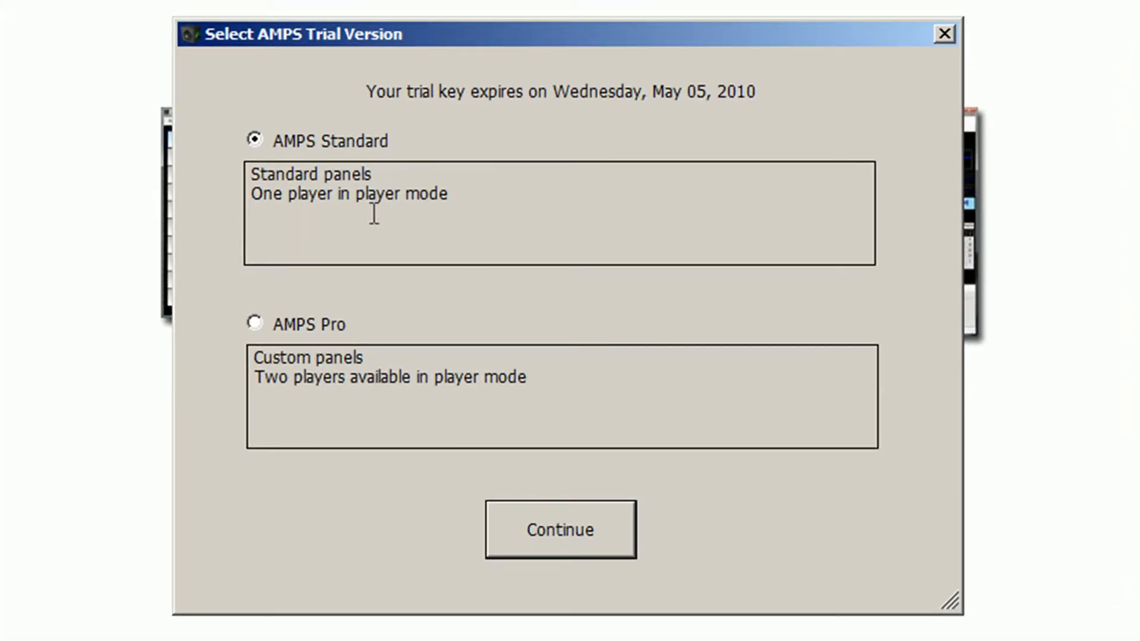
Step: Start the trial as AMPS Standard and move the program window up so that it is fully in view
{"action": "left_click", "coordinate": [570, 531]}
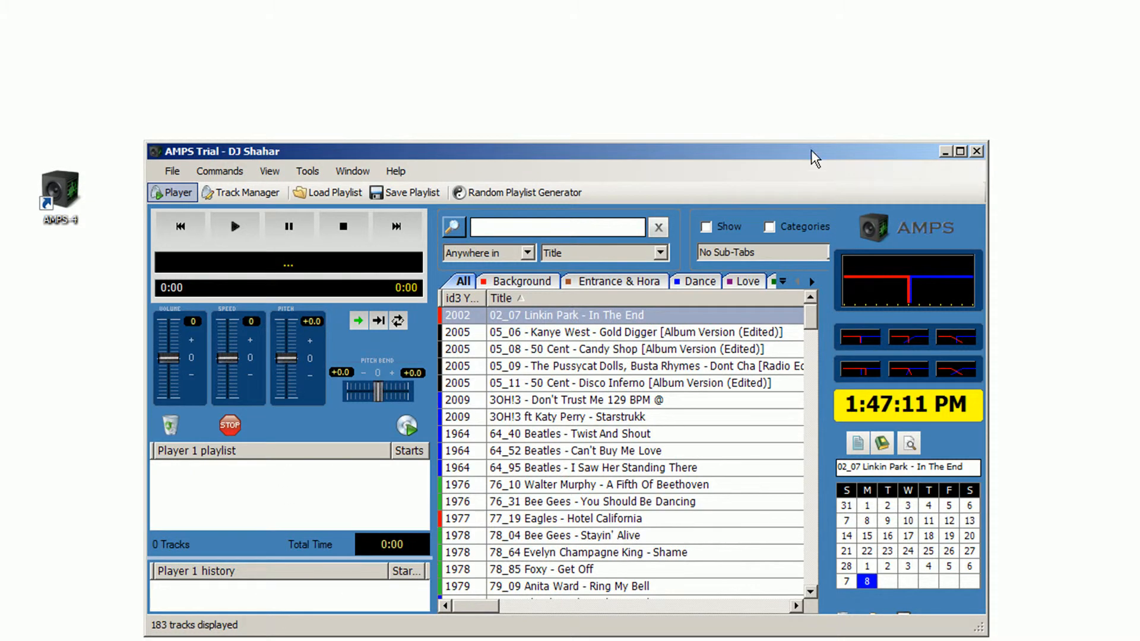
{"action": "left_click_drag", "start_coordinate": [804, 142], "coordinate": [786, 3]}
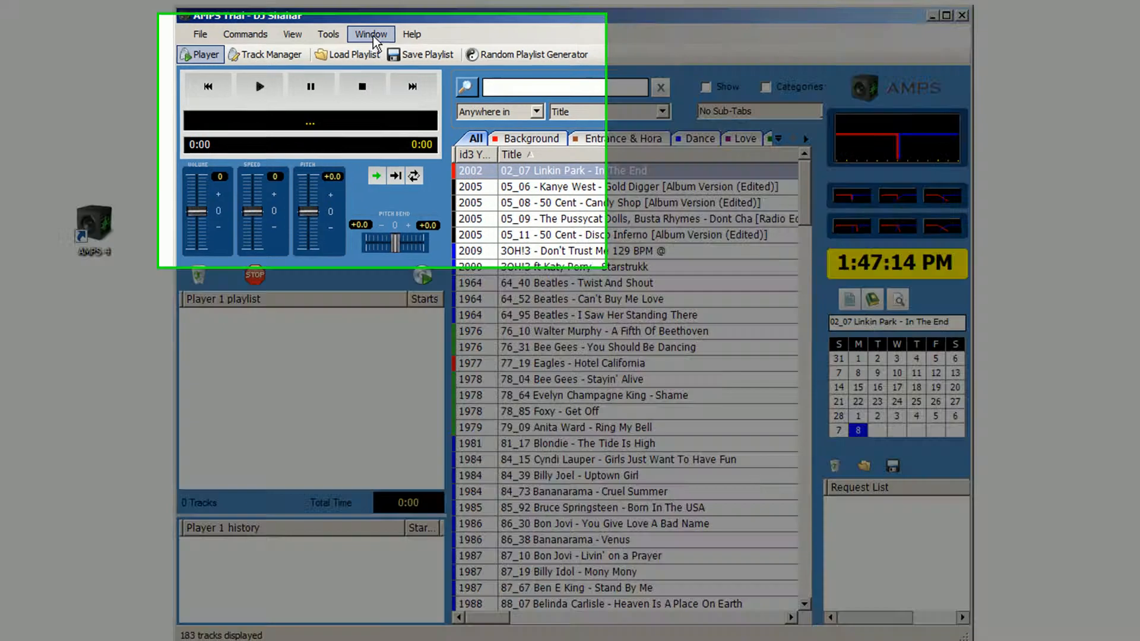
Step: Hide the play history pane and show it again
{"action": "left_click", "coordinate": [368, 34]}
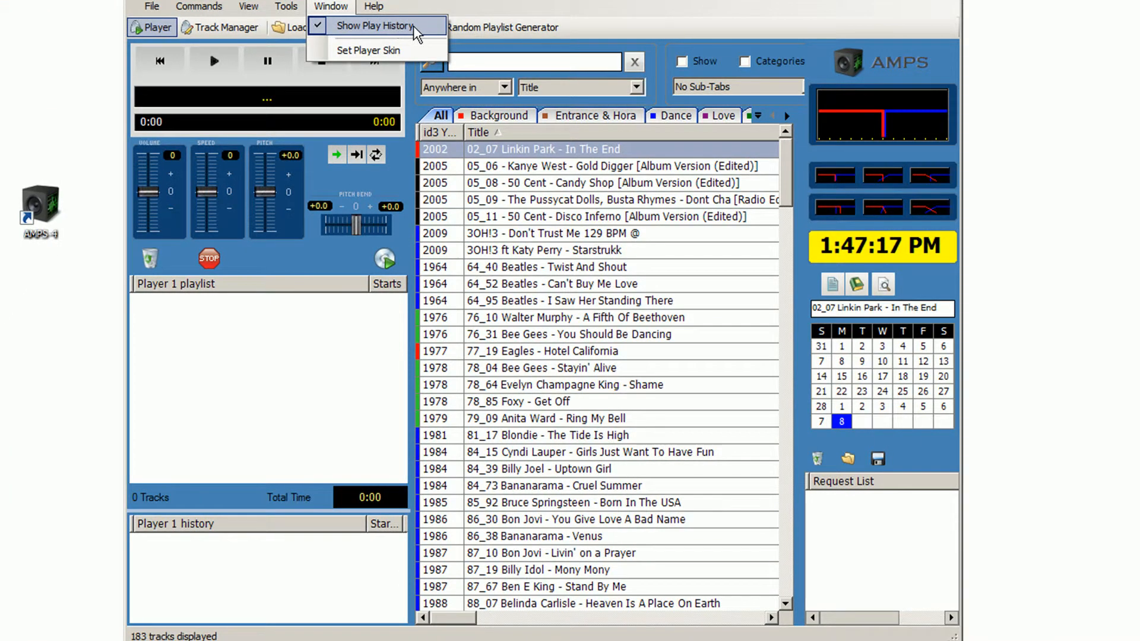
{"action": "left_click", "coordinate": [347, 25]}
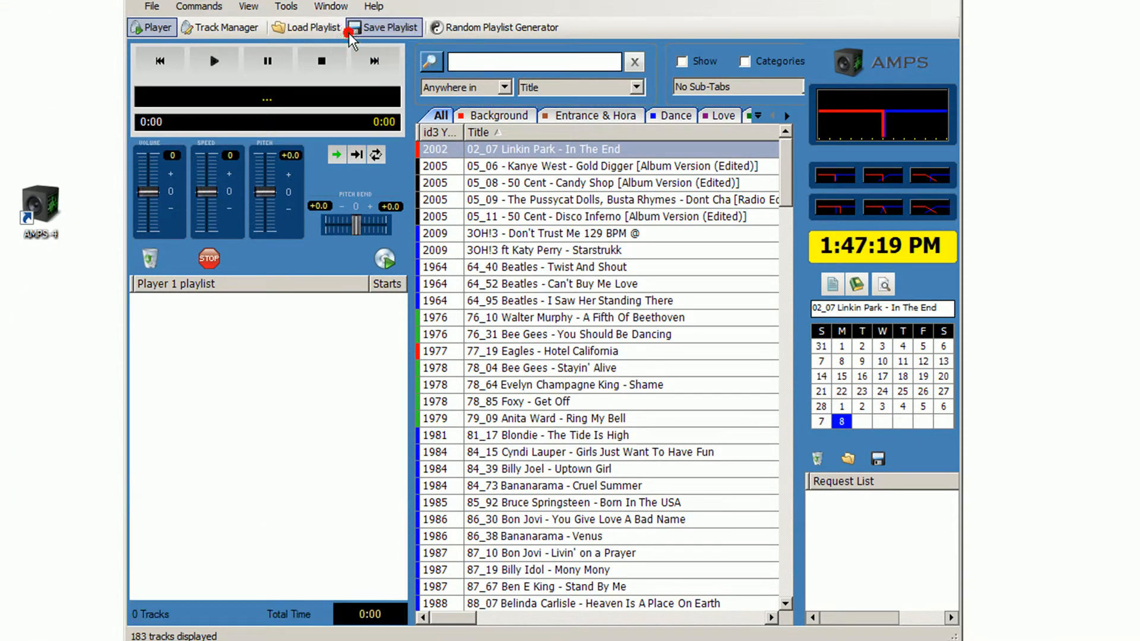
{"action": "left_click", "coordinate": [330, 6]}
{"action": "left_click", "coordinate": [346, 26]}
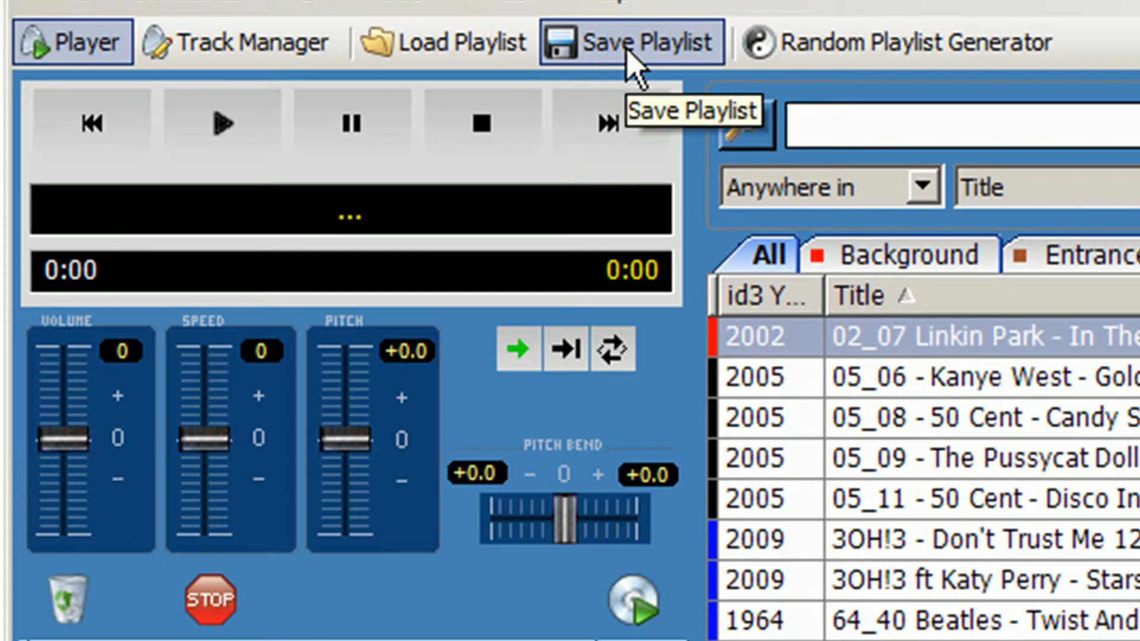
Step: Generate a random playlist of 5 tracks and load it into Player 1
{"action": "left_click", "coordinate": [941, 51]}
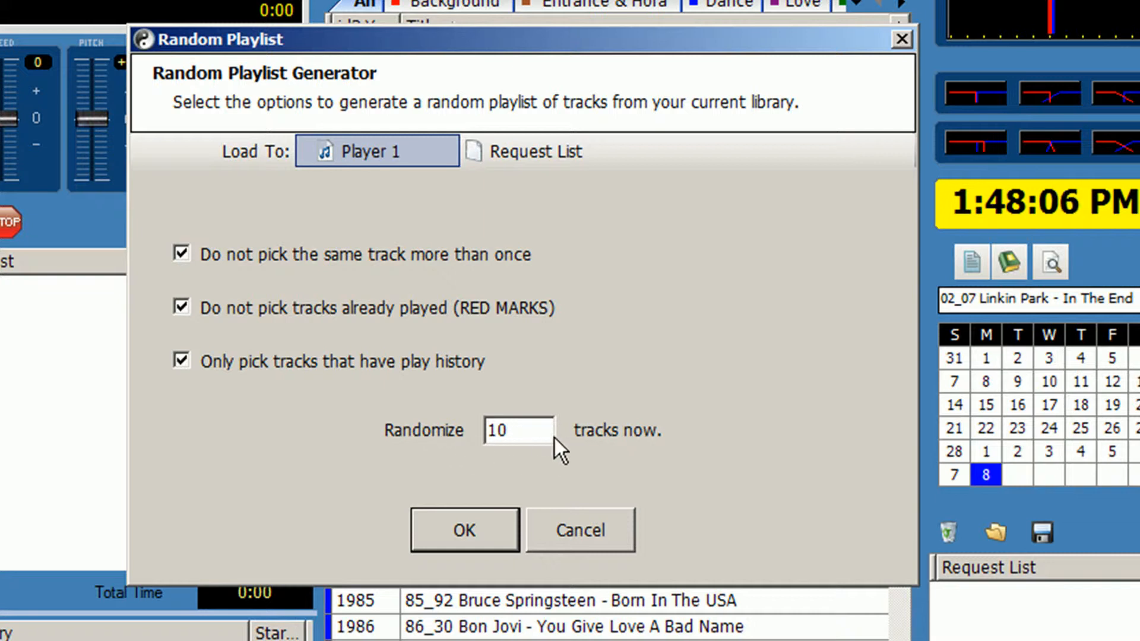
{"action": "double_click", "coordinate": [527, 428]}
{"action": "type", "text": "5"}
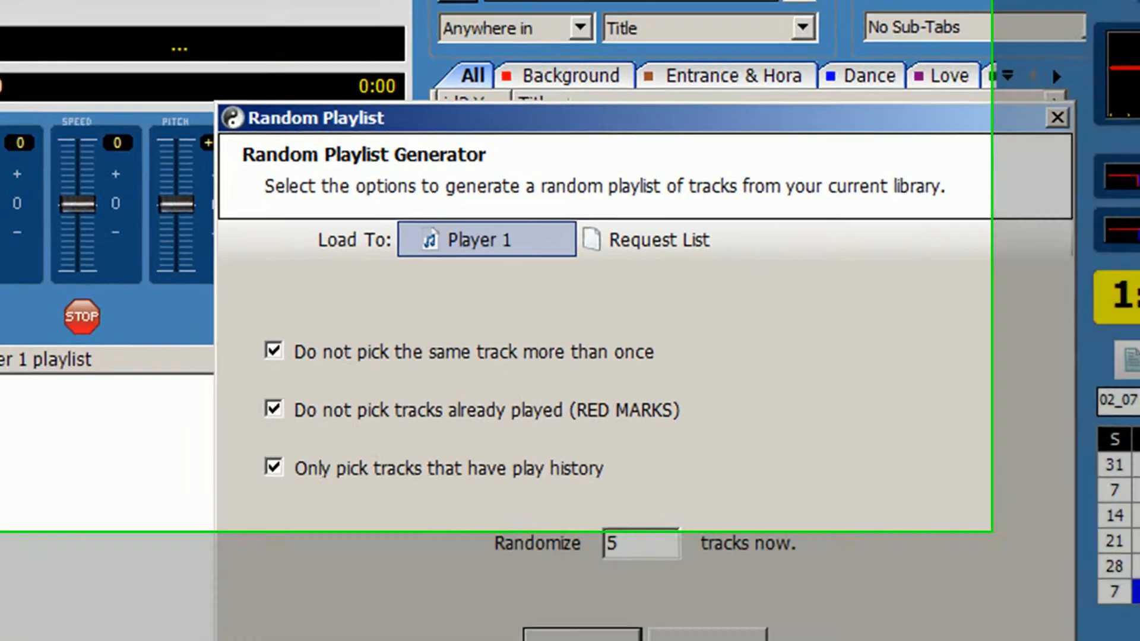
{"action": "left_click", "coordinate": [582, 637]}
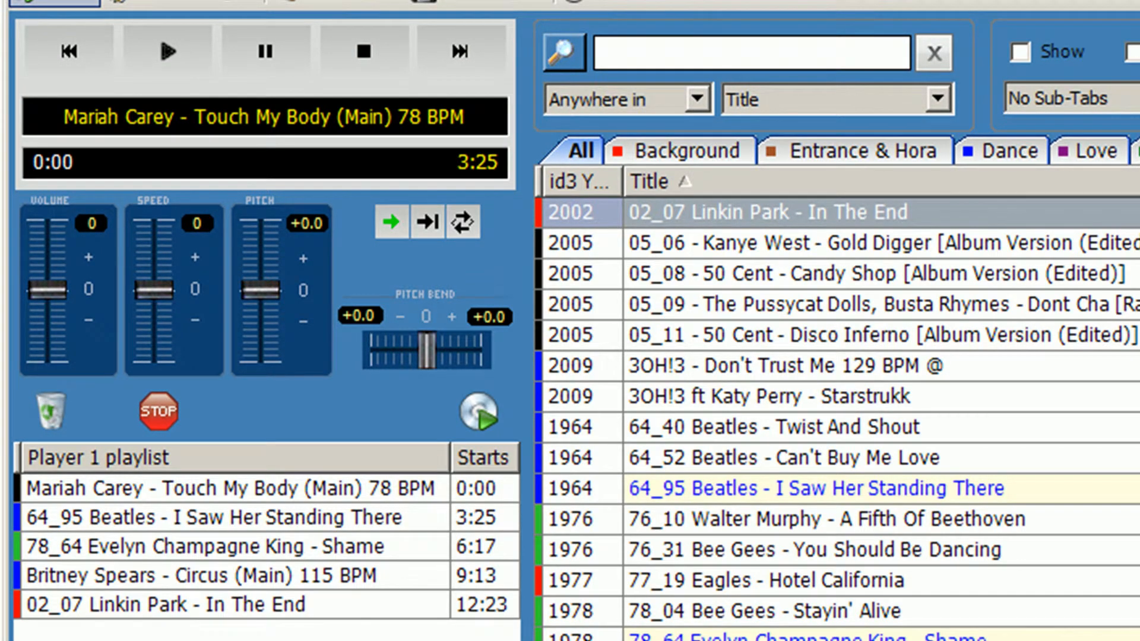
Step: Start playing the Player 1 playlist and apply the V-shaped overlapping crossfade, widening both its fade-out and its fade-in
{"action": "left_click", "coordinate": [177, 55]}
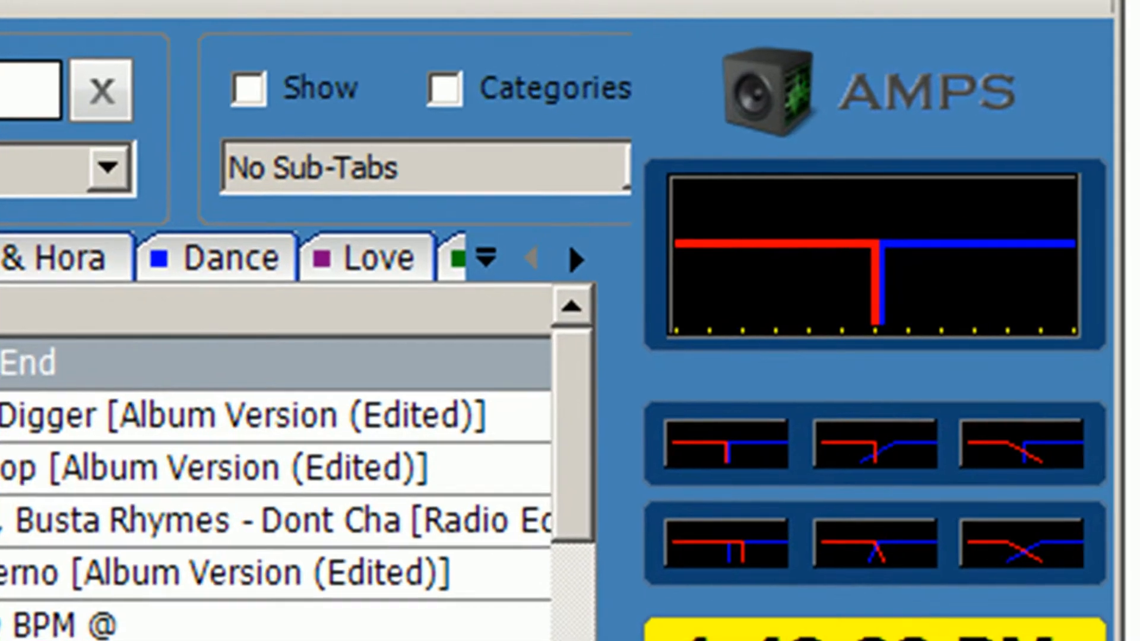
{"action": "left_click", "coordinate": [877, 549]}
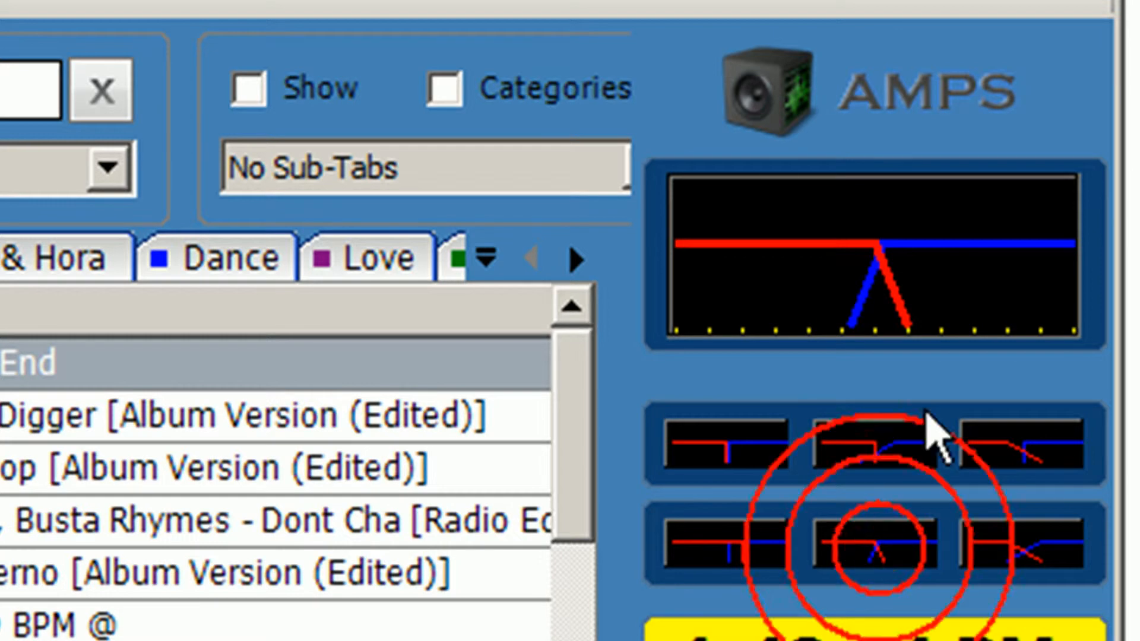
{"action": "left_click_drag", "start_coordinate": [899, 306], "coordinate": [949, 325]}
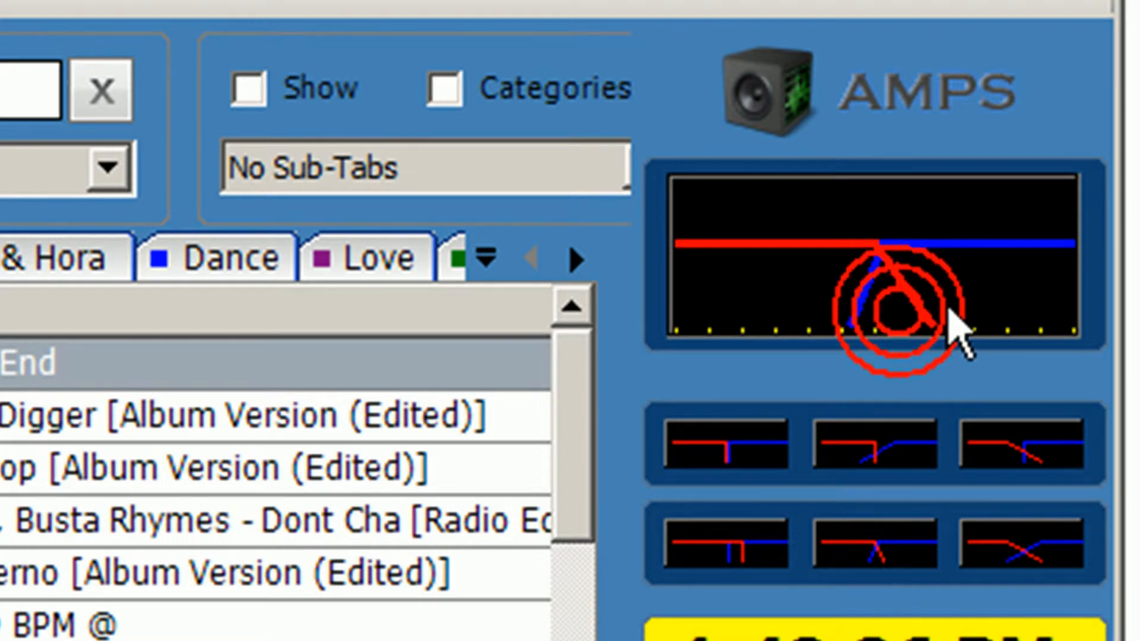
{"action": "left_click_drag", "start_coordinate": [850, 325], "coordinate": [812, 328]}
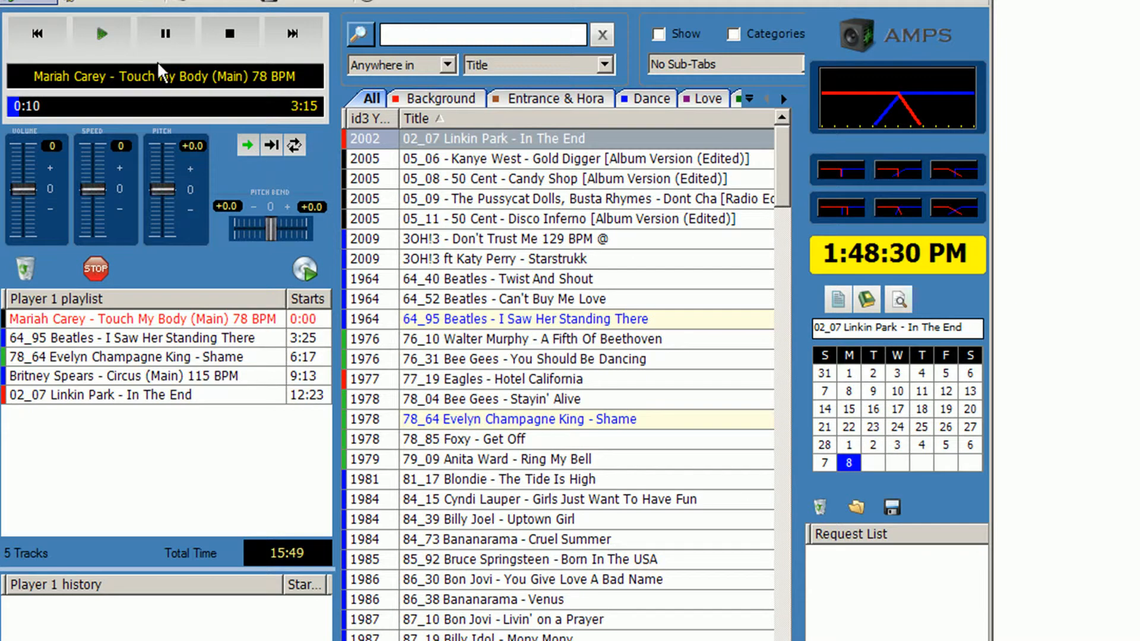
Step: Skip to the next track in Player 1, stop playback and go back to the first track
{"action": "left_click", "coordinate": [295, 37]}
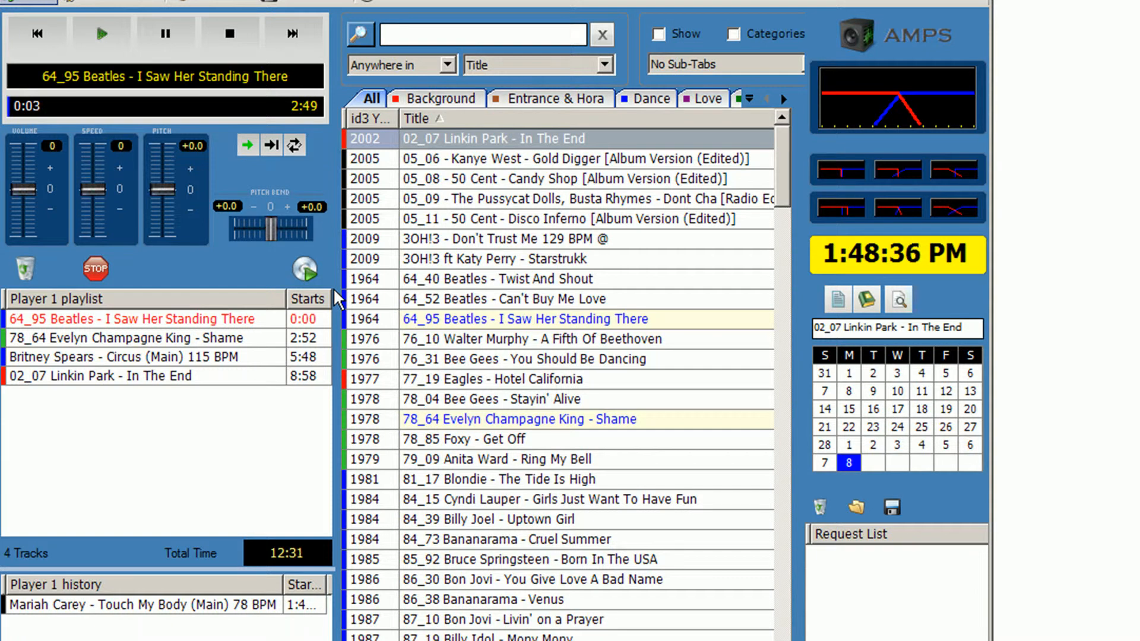
{"action": "left_click", "coordinate": [236, 34]}
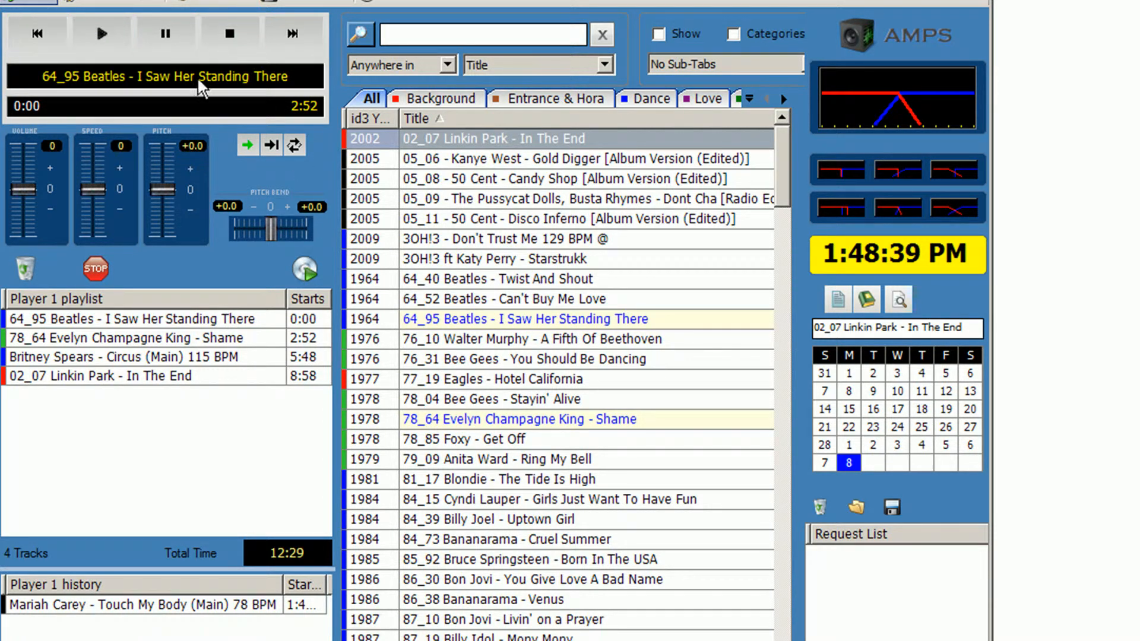
{"action": "left_click", "coordinate": [39, 34]}
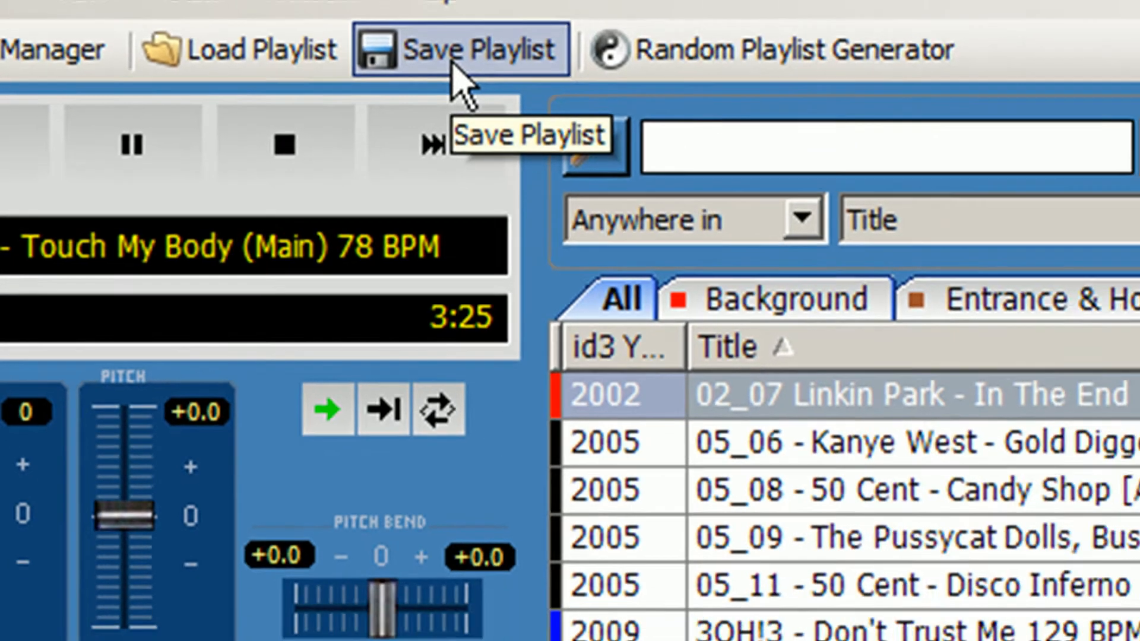
Step: Save the current playlist as "history 1" with both played and unplayed songs
{"action": "left_click", "coordinate": [501, 60]}
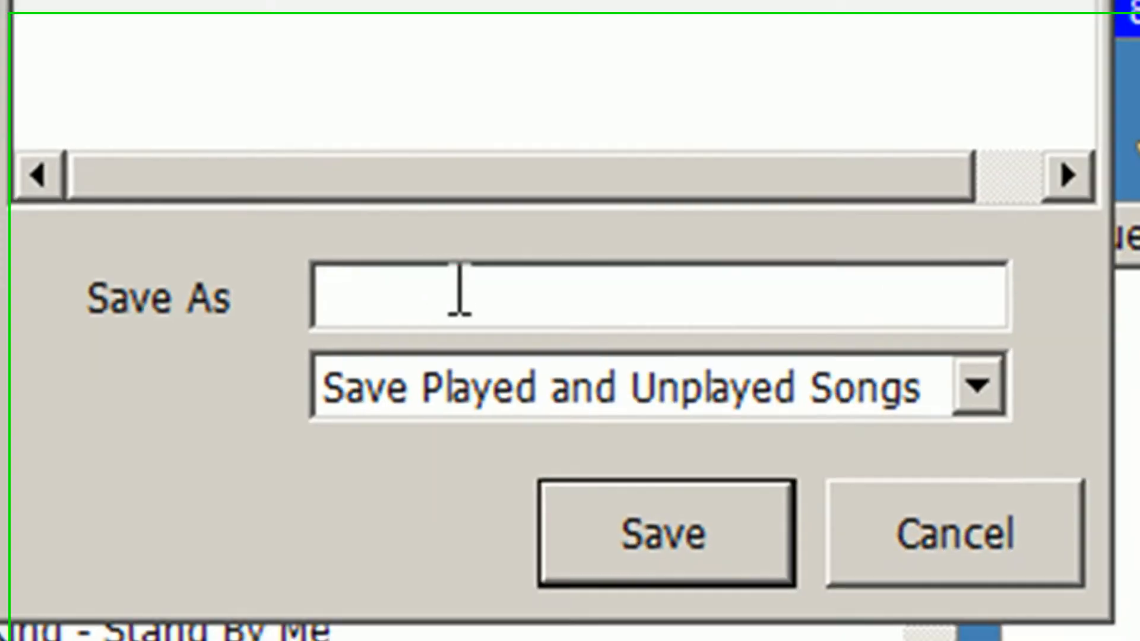
{"action": "left_click", "coordinate": [460, 291]}
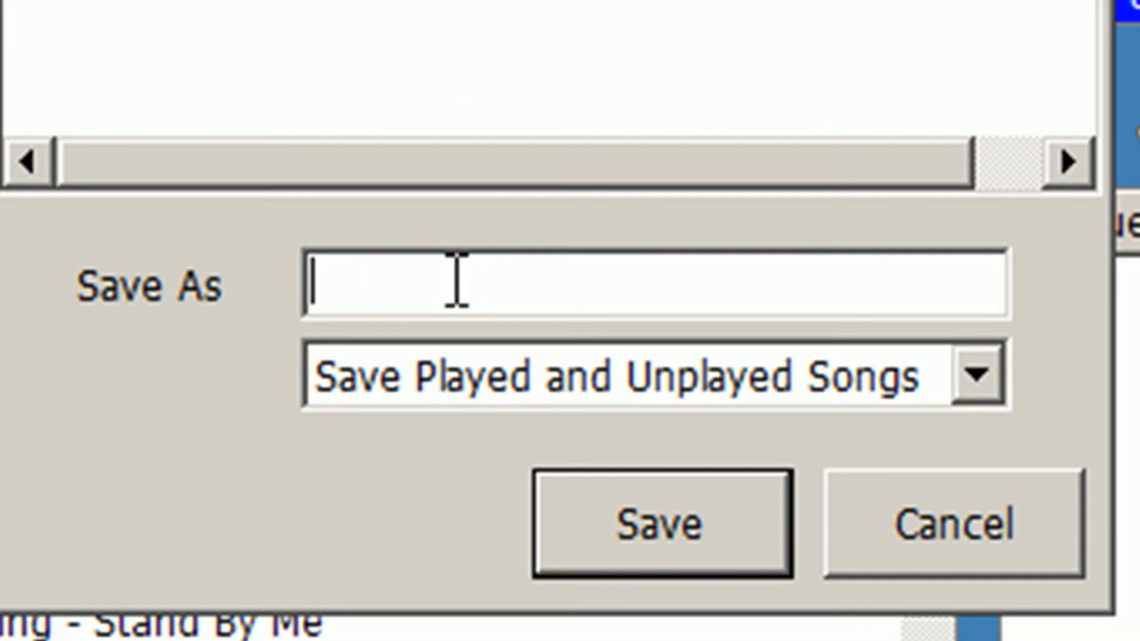
{"action": "type", "text": "history "}
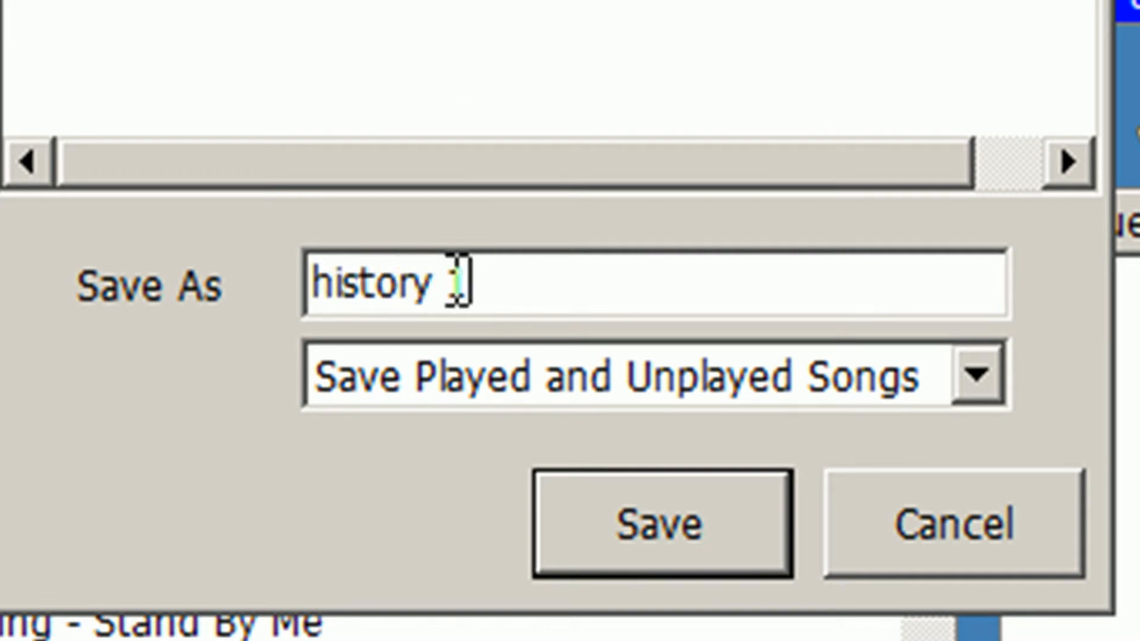
{"action": "type", "text": "1"}
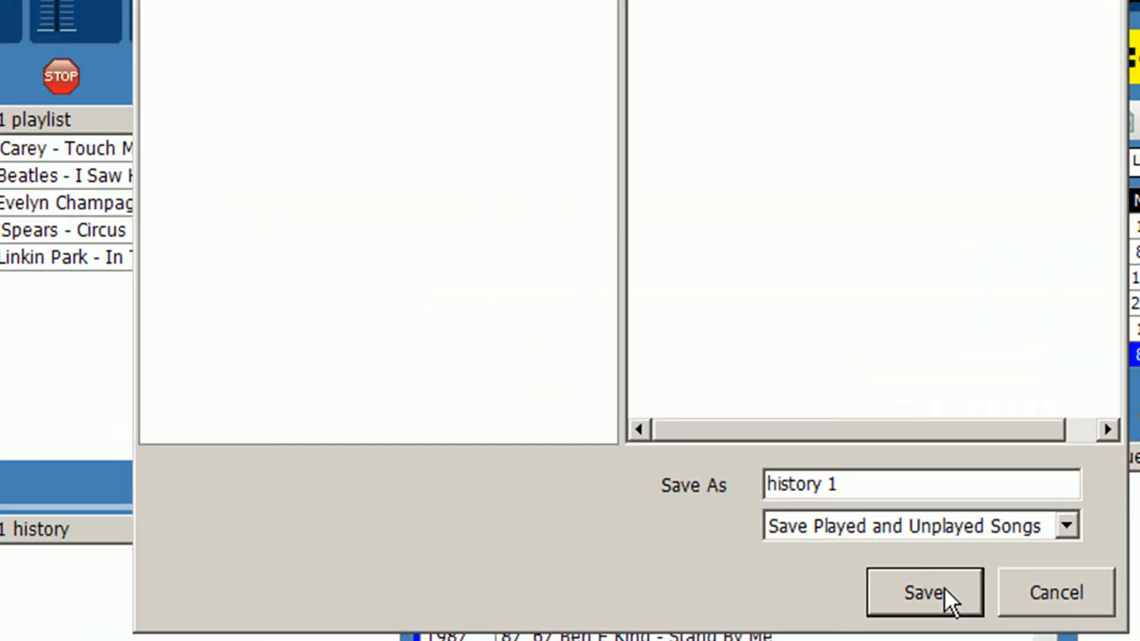
{"action": "left_click", "coordinate": [943, 589]}
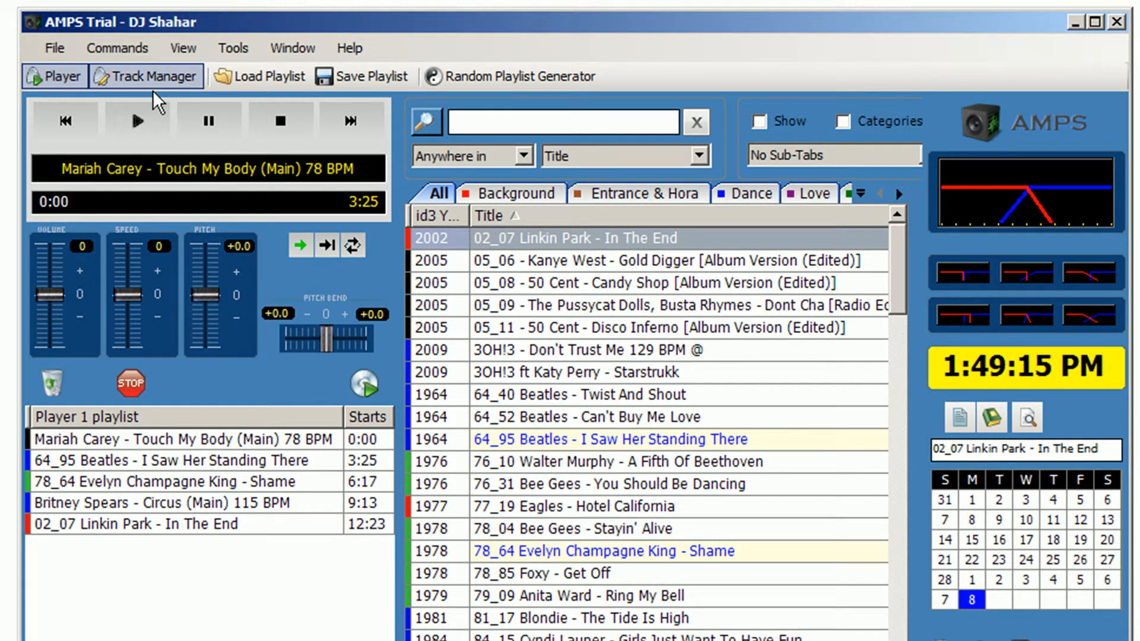
Step: Exit the AMPS Standard session
{"action": "left_click", "coordinate": [55, 47]}
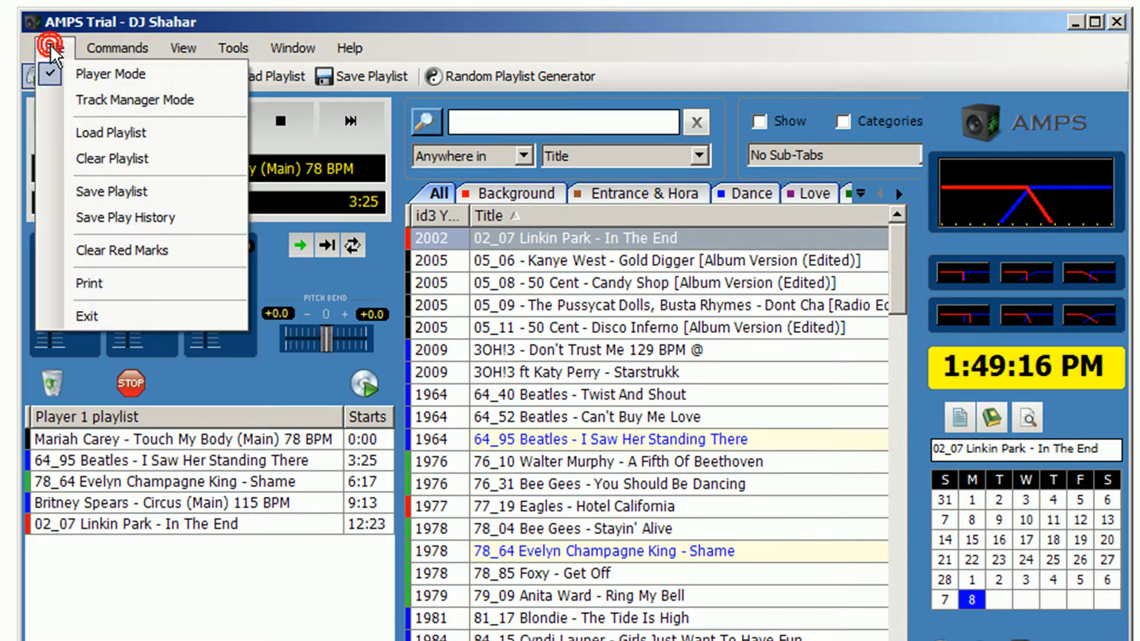
{"action": "left_click", "coordinate": [125, 315]}
{"action": "left_click", "coordinate": [604, 545]}
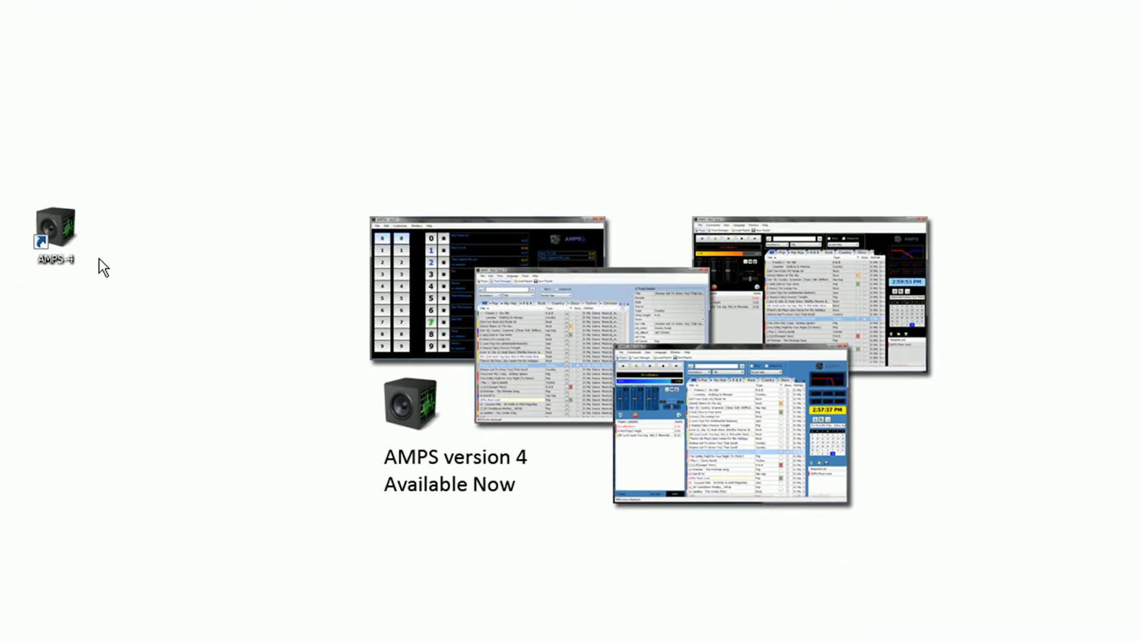
Step: Relaunch AMPS 4 from the desktop and continue with the AMPS Pro trial version
{"action": "double_click", "coordinate": [60, 229]}
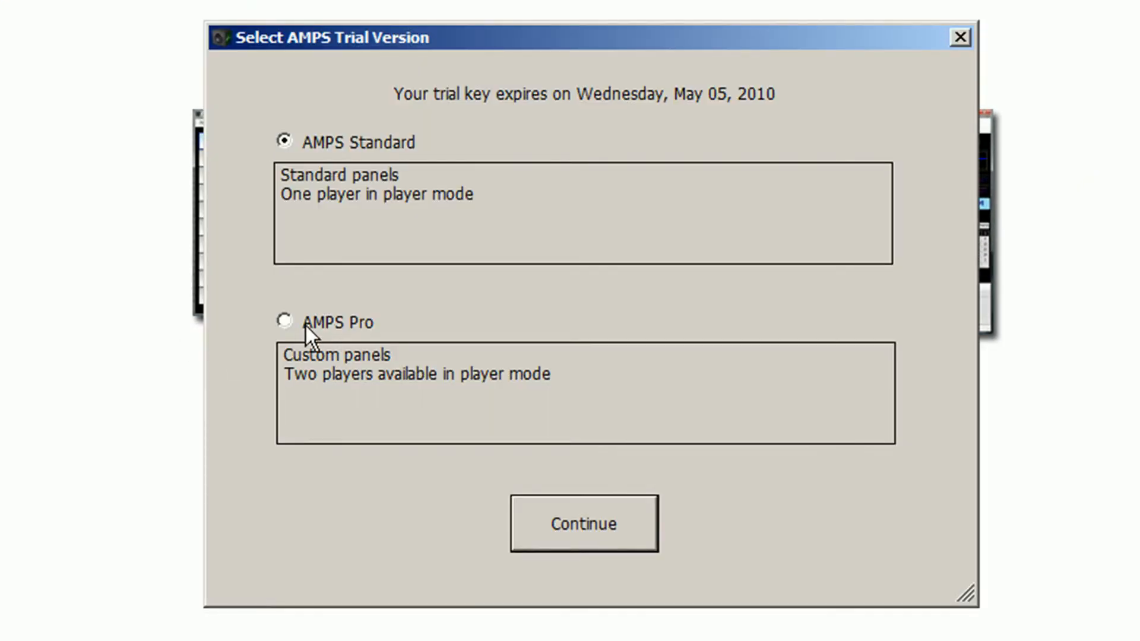
{"action": "left_click", "coordinate": [285, 321]}
{"action": "left_click", "coordinate": [547, 515]}
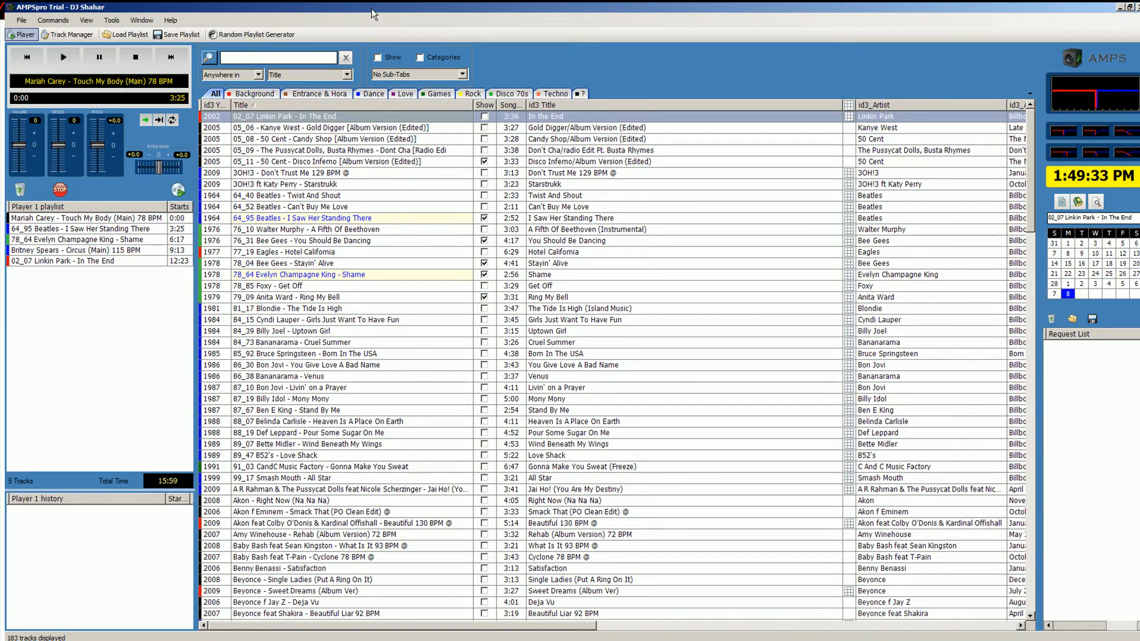
Step: Restore the maximized program window, make it smaller and move it up near the desktop shortcut
{"action": "left_click", "coordinate": [371, 8]}
{"action": "double_click", "coordinate": [372, 9]}
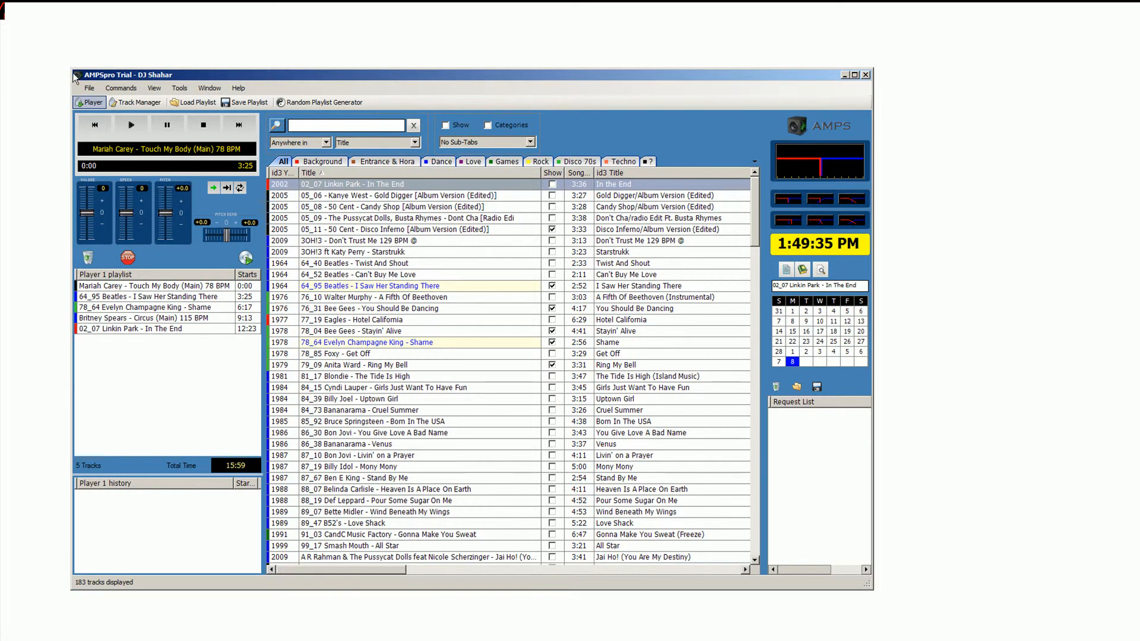
{"action": "mouse_move", "coordinate": [72, 72]}
{"action": "left_mouse_down"}
{"action": "mouse_move", "coordinate": [285, 217]}
{"action": "mouse_move", "coordinate": [289, 261]}
{"action": "mouse_move", "coordinate": [308, 275]}
{"action": "mouse_move", "coordinate": [294, 218]}
{"action": "left_mouse_up"}
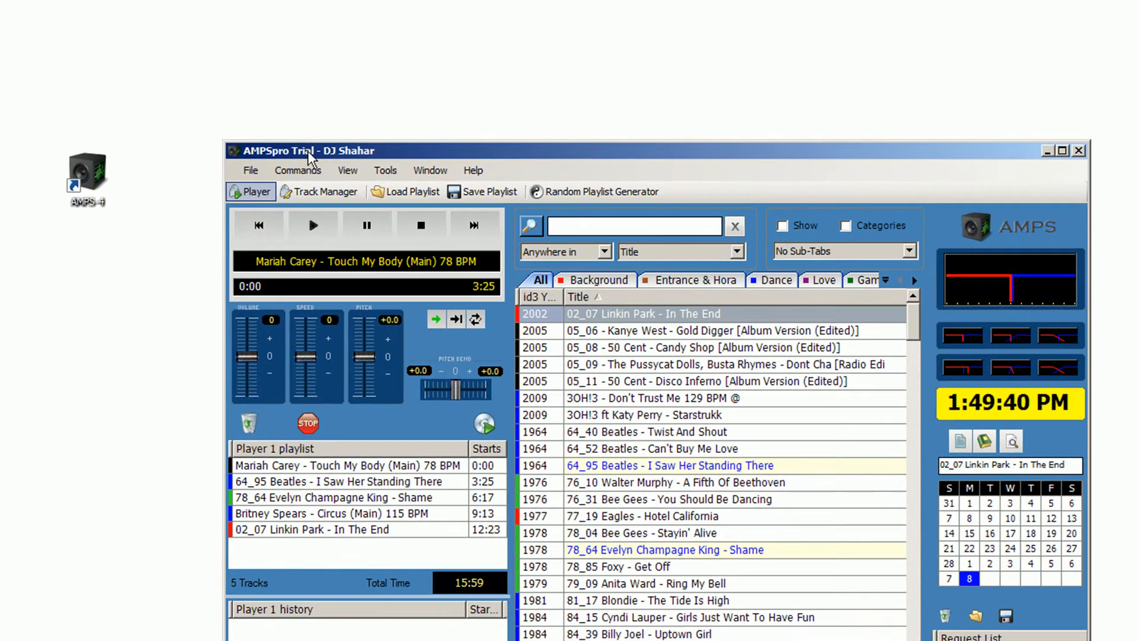
{"action": "left_click_drag", "start_coordinate": [308, 155], "coordinate": [241, 42]}
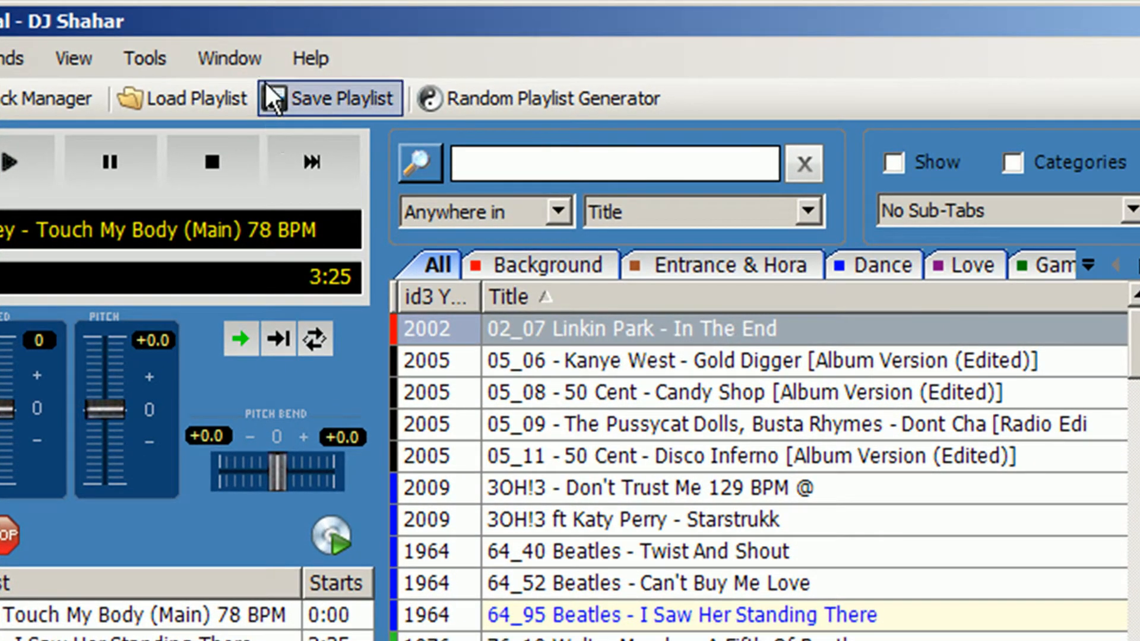
{"action": "left_click", "coordinate": [241, 64]}
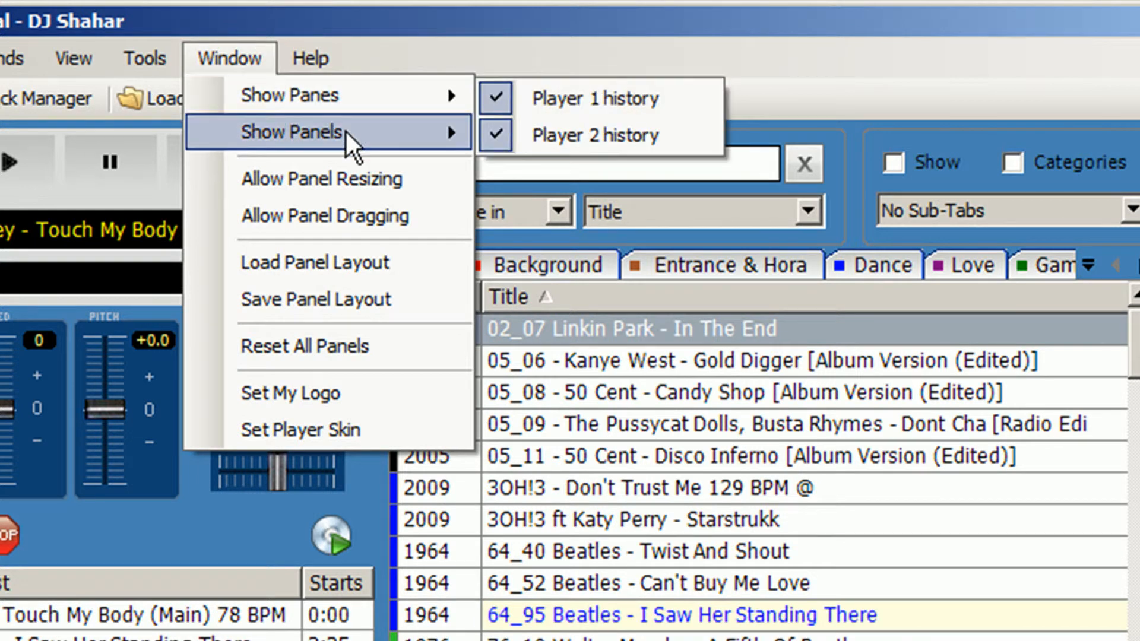
{"action": "mouse_move", "coordinate": [348, 135]}
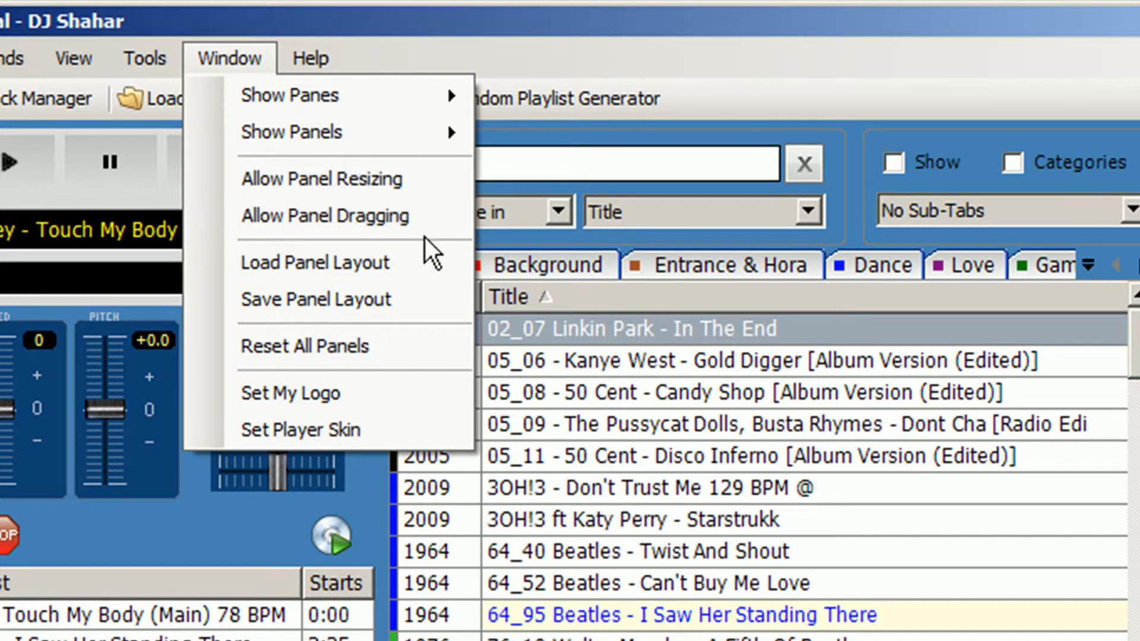
{"action": "left_click", "coordinate": [811, 50]}
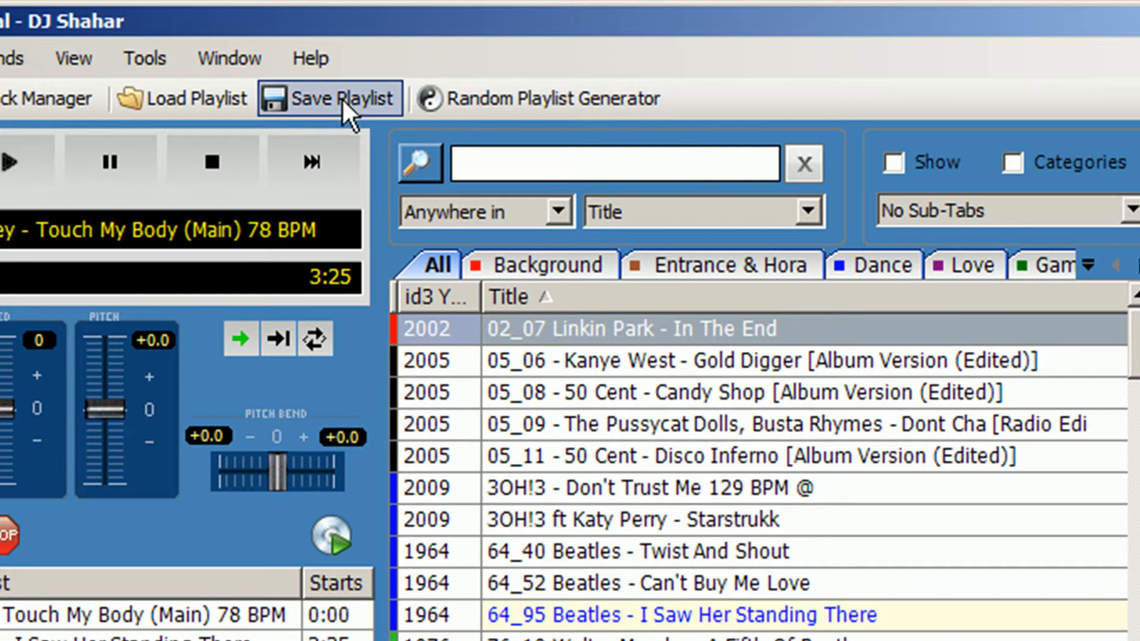
Step: Generate a random playlist for Player 2, requesting 10 tracks with all three picking restrictions enabled, and acknowledge the availability notice
{"action": "left_click", "coordinate": [477, 102]}
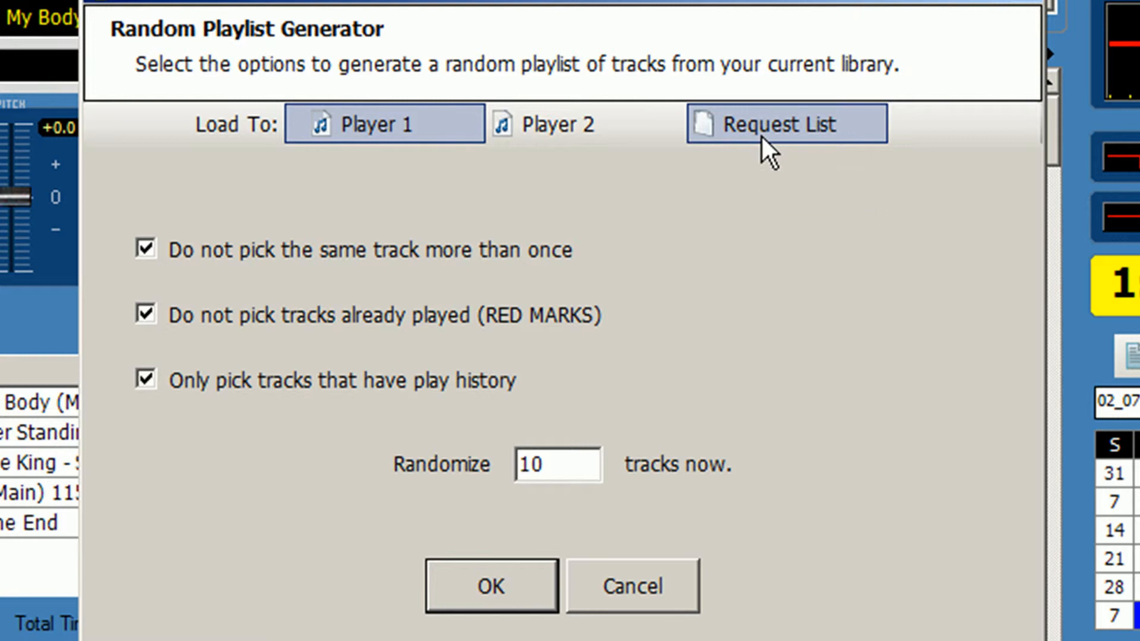
{"action": "left_click", "coordinate": [581, 117]}
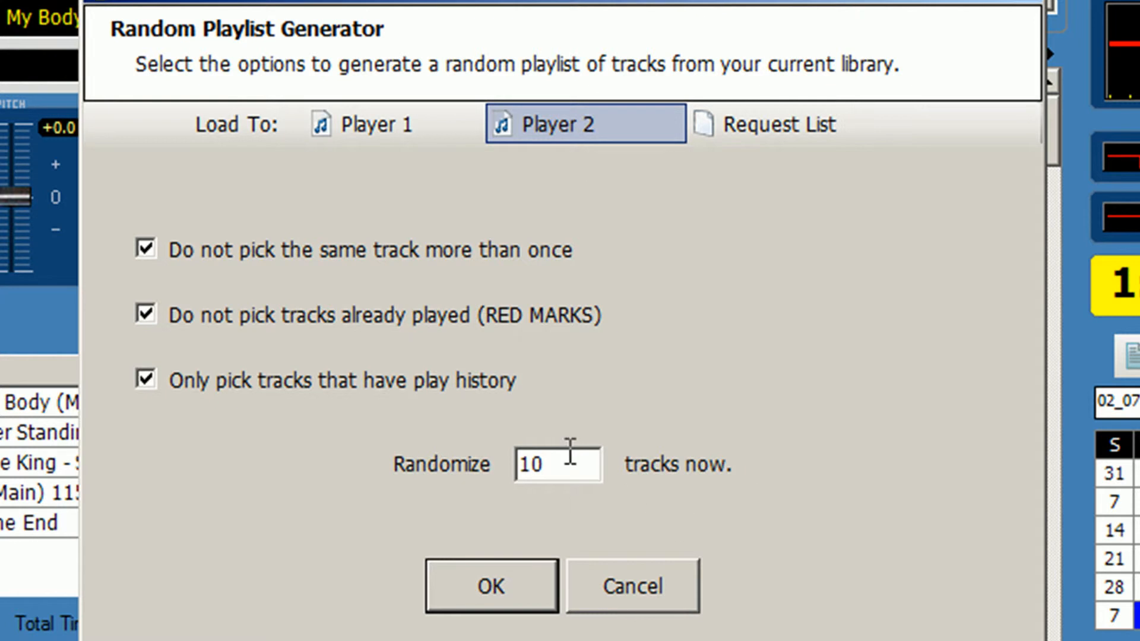
{"action": "double_click", "coordinate": [572, 458]}
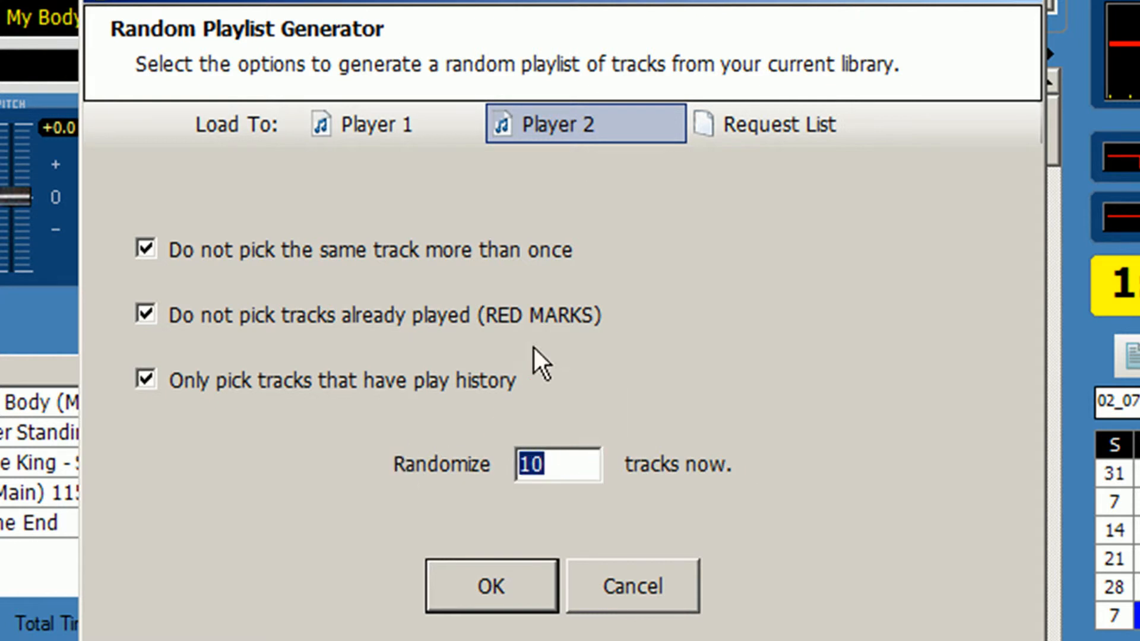
{"action": "left_click", "coordinate": [500, 583]}
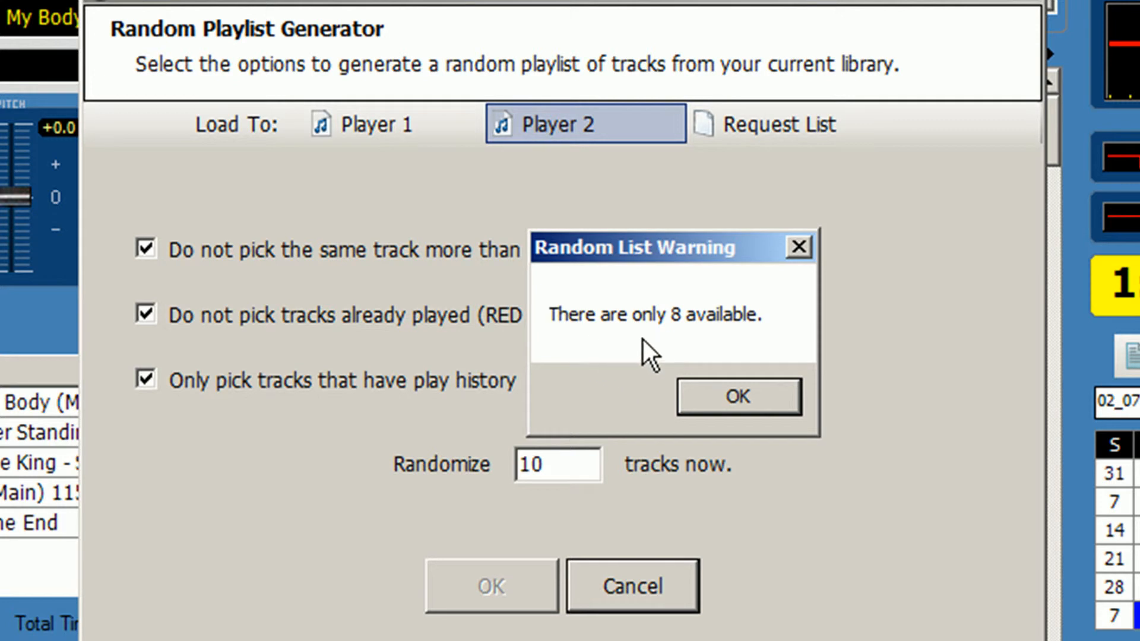
{"action": "left_click", "coordinate": [739, 397]}
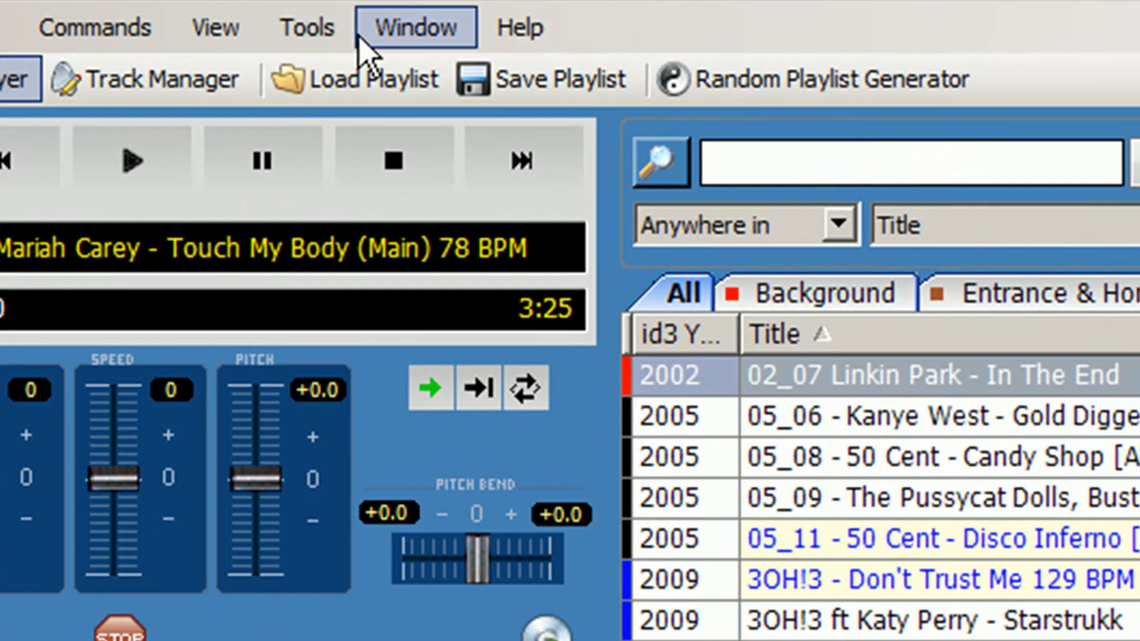
Step: Show the Player 2 panel beside Player 1 and enlarge the program window to give the panels more room
{"action": "left_click", "coordinate": [408, 27]}
{"action": "mouse_move", "coordinate": [484, 136]}
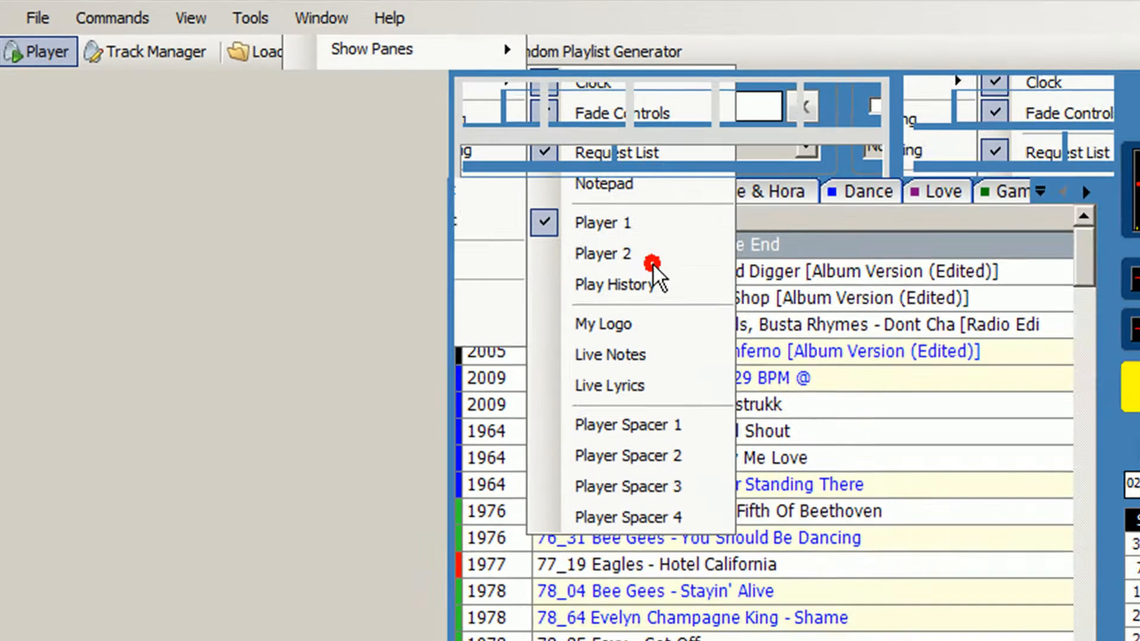
{"action": "left_click", "coordinate": [891, 386]}
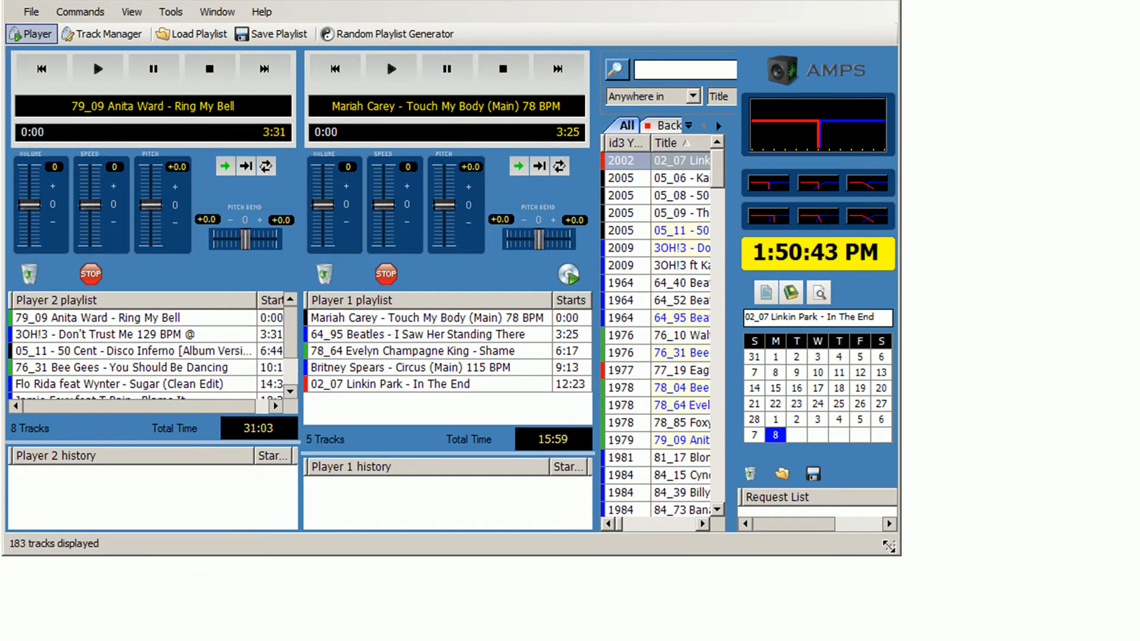
{"action": "left_click", "coordinate": [888, 546]}
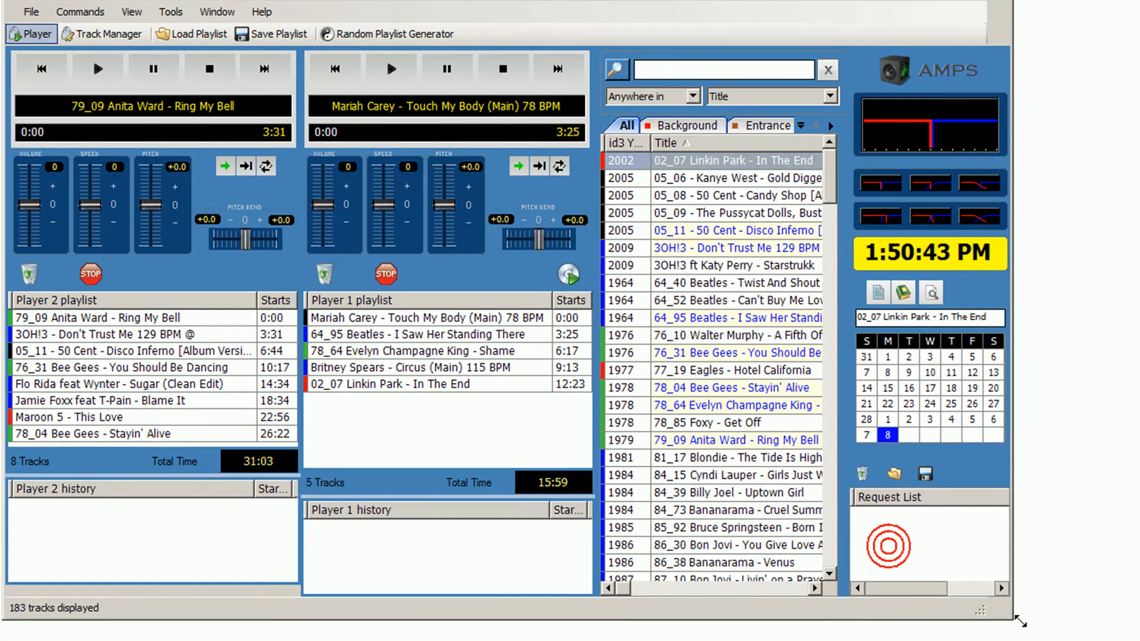
Step: Start playing "79_09 Anita Ward - Ring My Bell" in Player 2 and "Mariah Carey - Touch My Body (Main)" in Player 1
{"action": "left_click", "coordinate": [89, 383]}
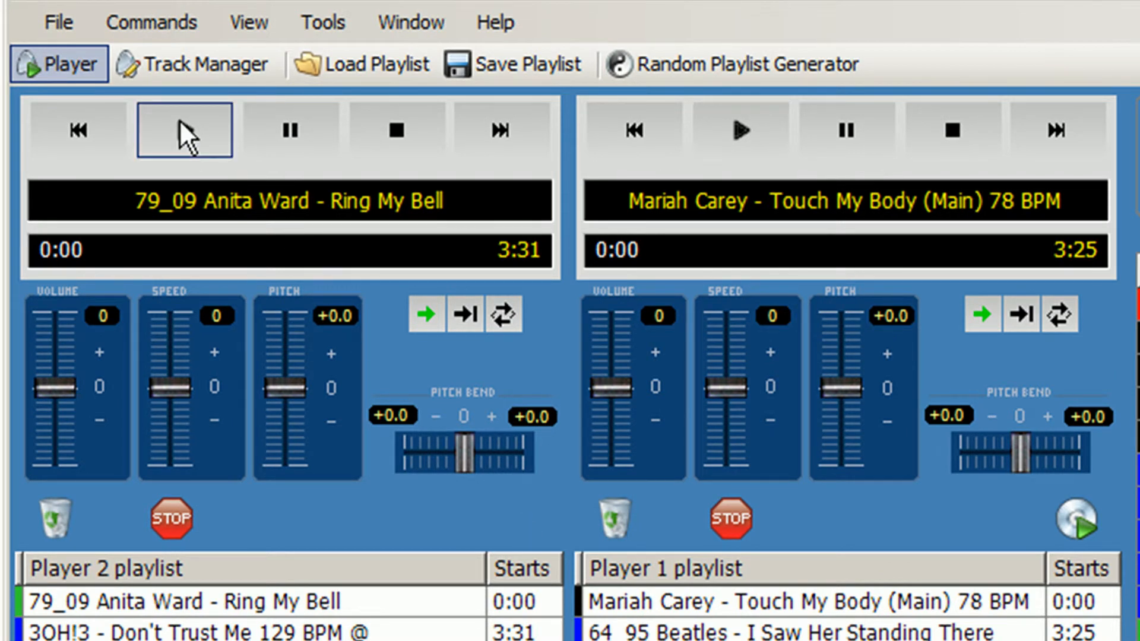
{"action": "left_click", "coordinate": [179, 120]}
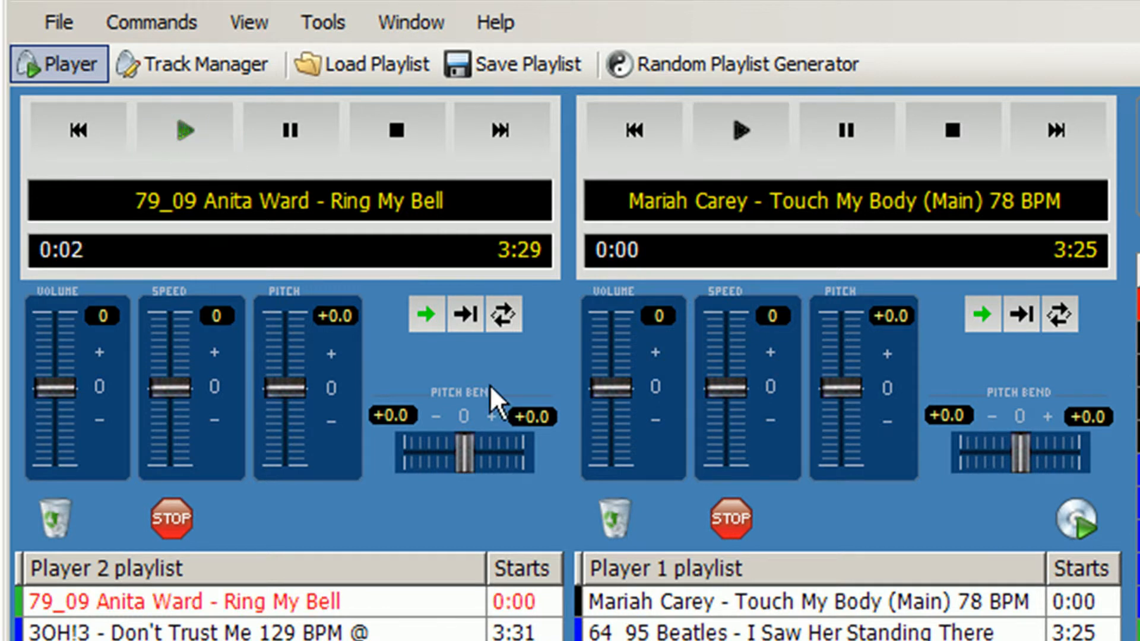
{"action": "left_click", "coordinate": [736, 605]}
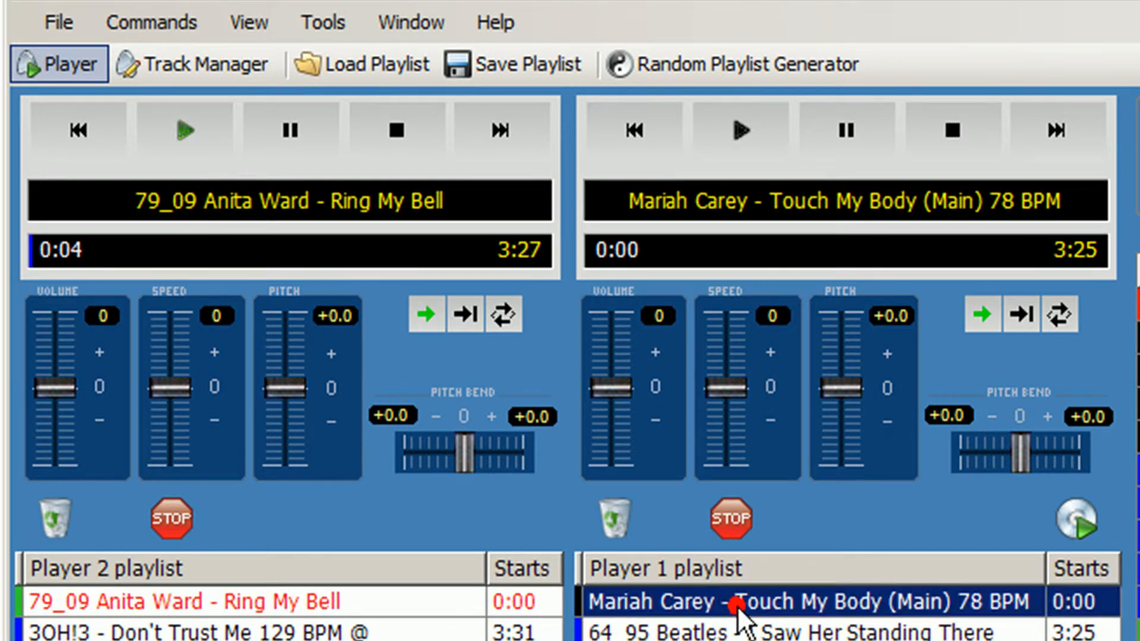
{"action": "left_click", "coordinate": [750, 123]}
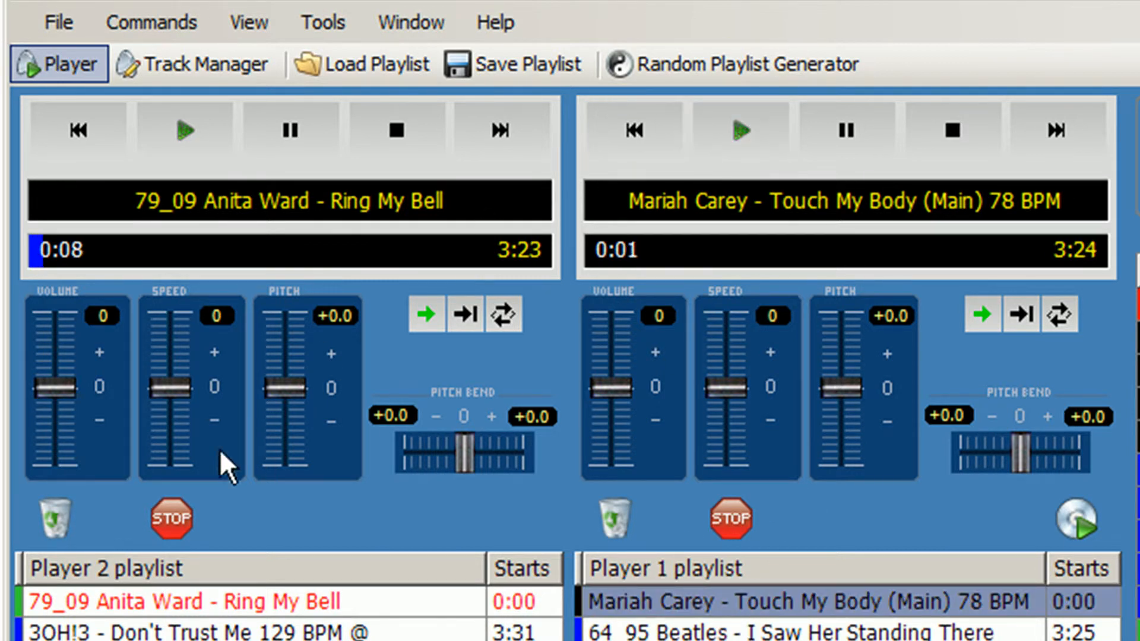
Step: Lower Player 2's volume to -98, reset it to 0, and lower Player 1's volume to -99
{"action": "left_click_drag", "start_coordinate": [55, 379], "coordinate": [64, 462]}
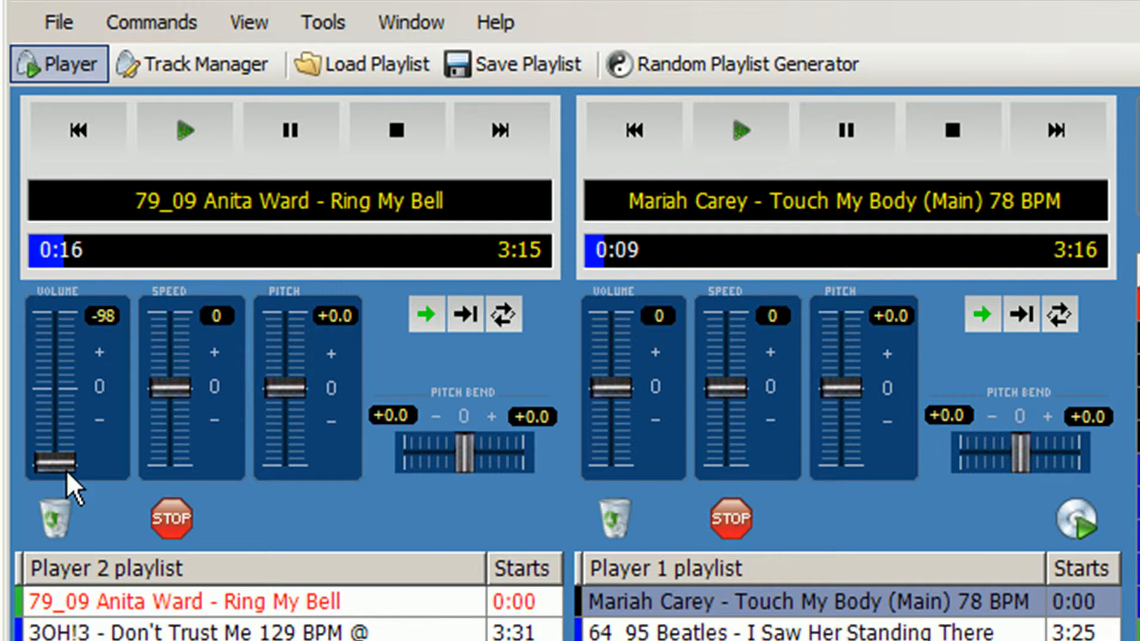
{"action": "left_click", "coordinate": [94, 386]}
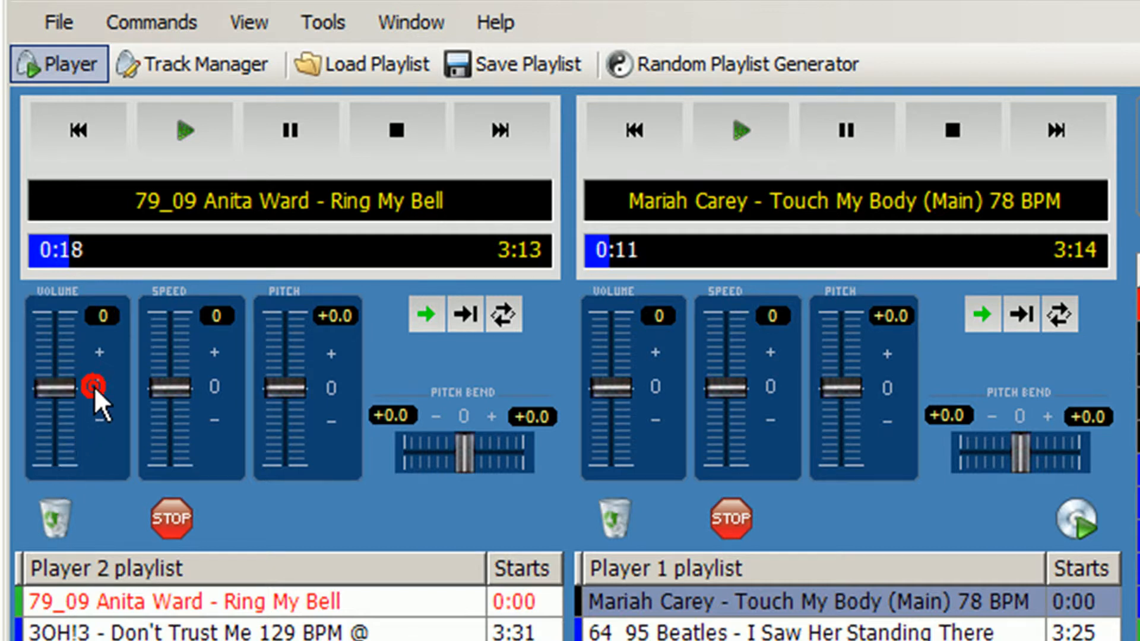
{"action": "left_click_drag", "start_coordinate": [624, 387], "coordinate": [622, 482]}
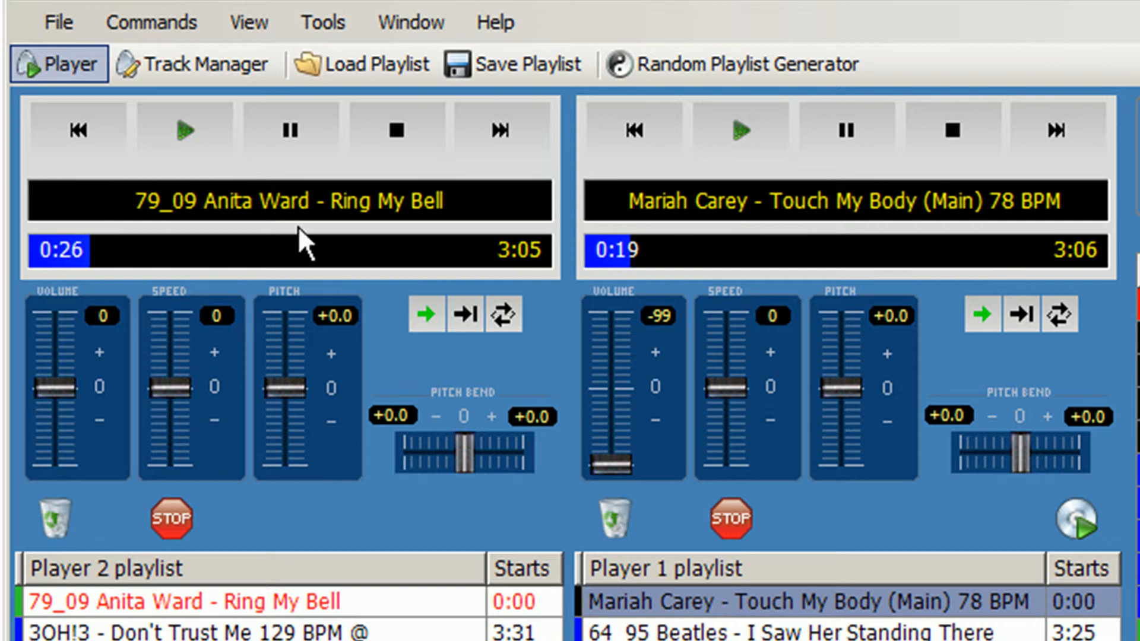
Step: Stop Player 2 and move all the tracks in its playlist to the end of the Player 1 playlist
{"action": "left_click", "coordinate": [417, 137]}
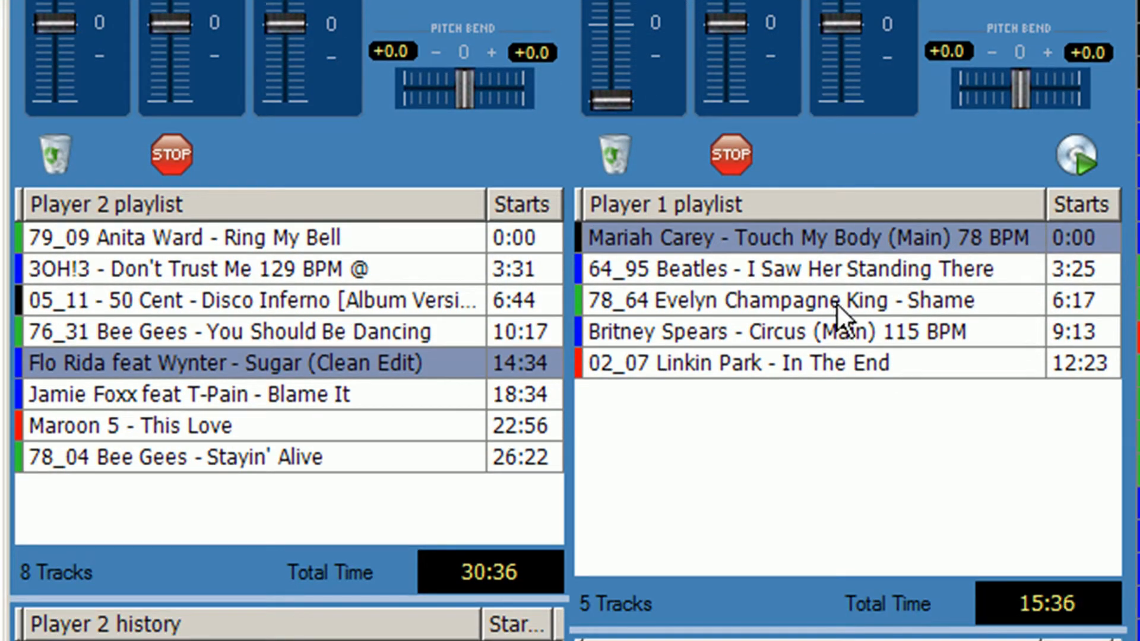
{"action": "left_click", "coordinate": [203, 236]}
{"action": "left_click", "coordinate": [233, 453]}
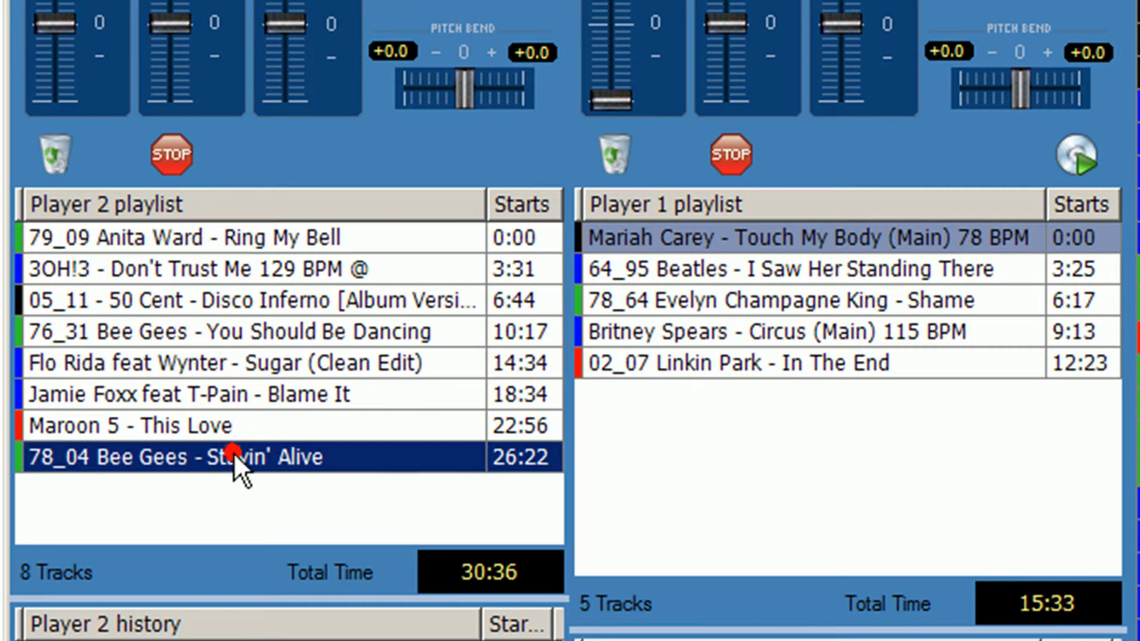
{"action": "left_click", "coordinate": [252, 239], "text": "shift"}
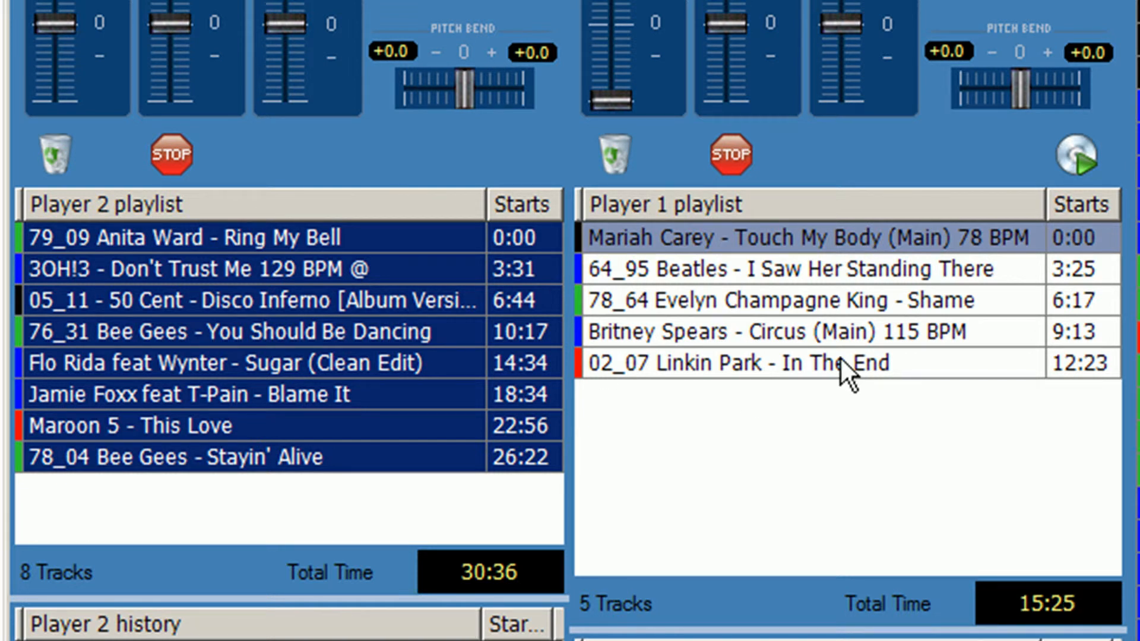
{"action": "left_click_drag", "start_coordinate": [266, 252], "coordinate": [600, 436]}
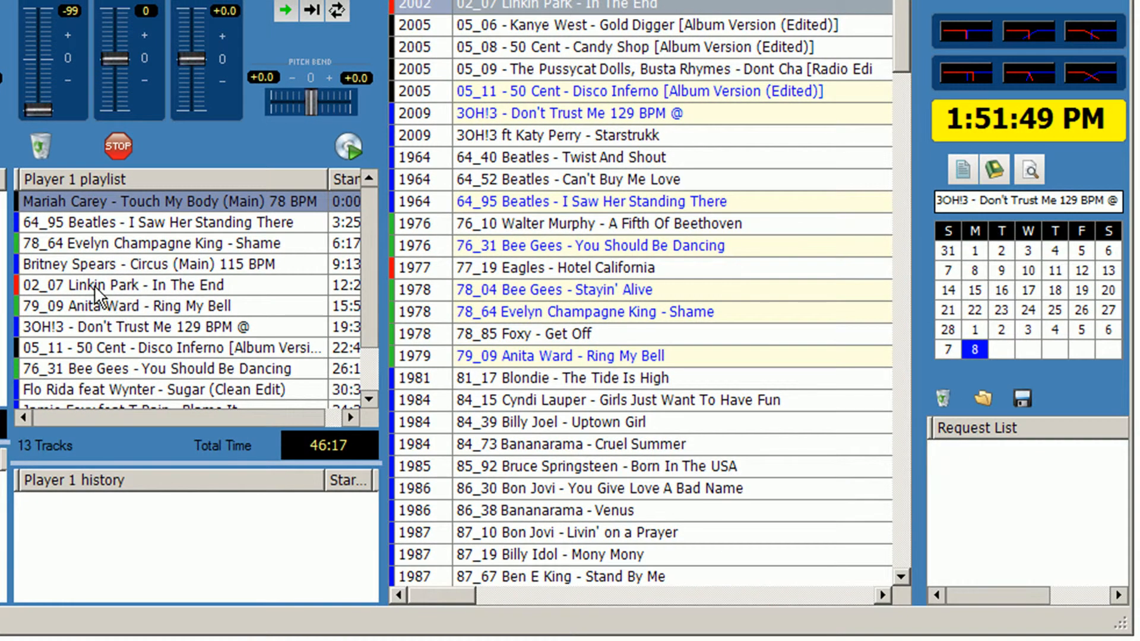
Step: Move "Linkin Park - In The End" and "Bee Gees - You Should Be Dancing" from Player 1 to the request list, and the Bee Gees track on to Player 2
{"action": "left_click_drag", "start_coordinate": [94, 286], "coordinate": [1039, 469]}
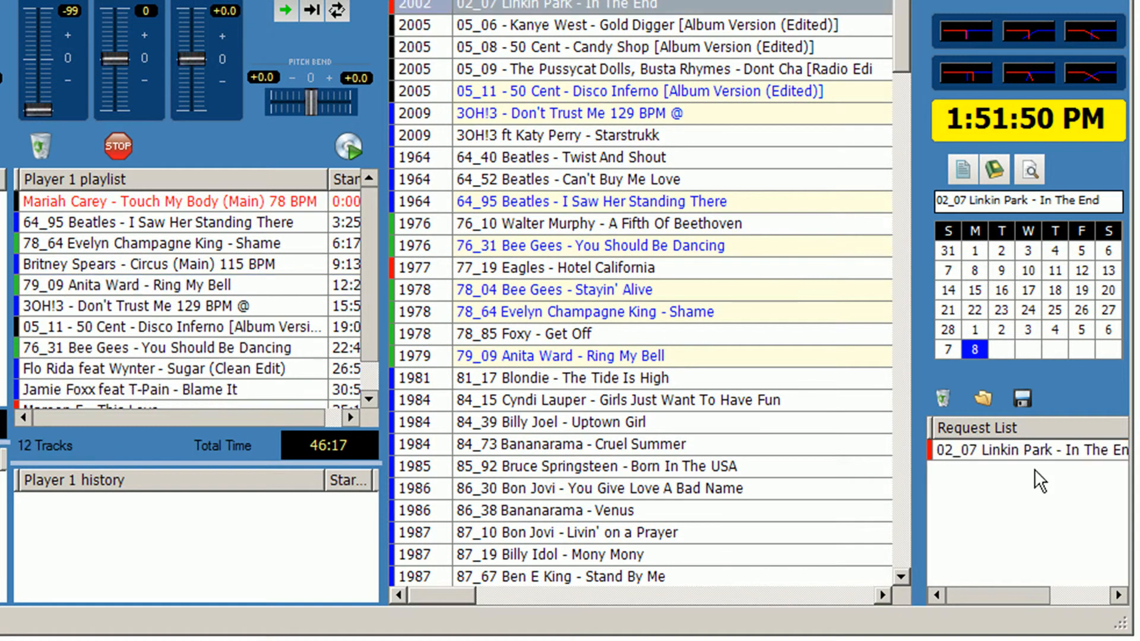
{"action": "left_click", "coordinate": [161, 304]}
{"action": "scroll", "coordinate": [161, 306], "scroll_direction": "down", "scroll_amount": 1}
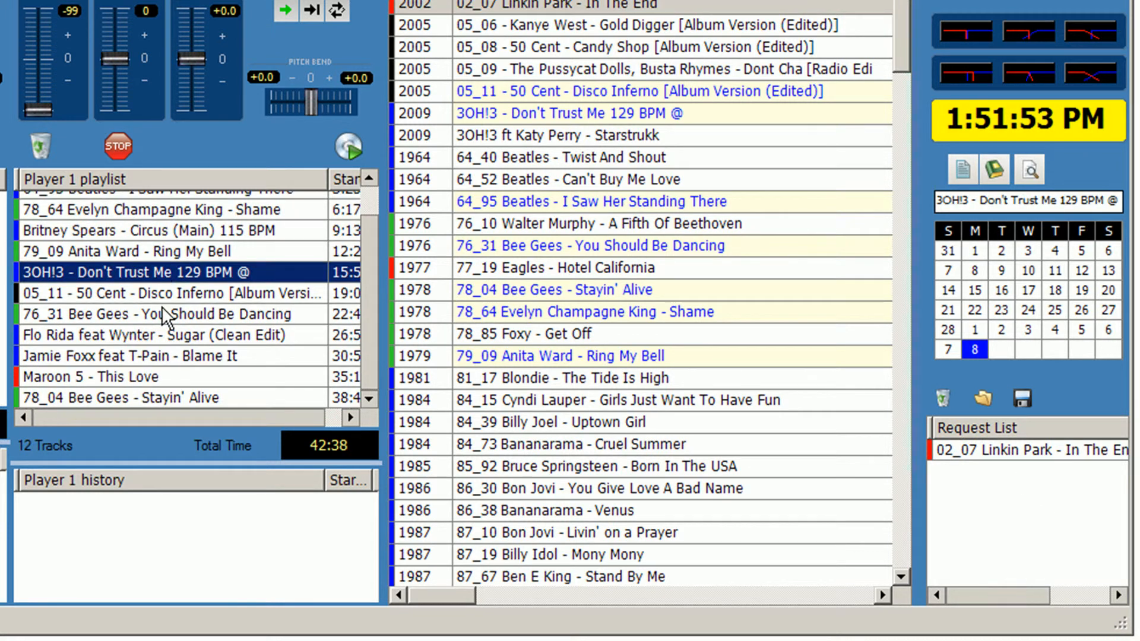
{"action": "left_click_drag", "start_coordinate": [95, 309], "coordinate": [1030, 534]}
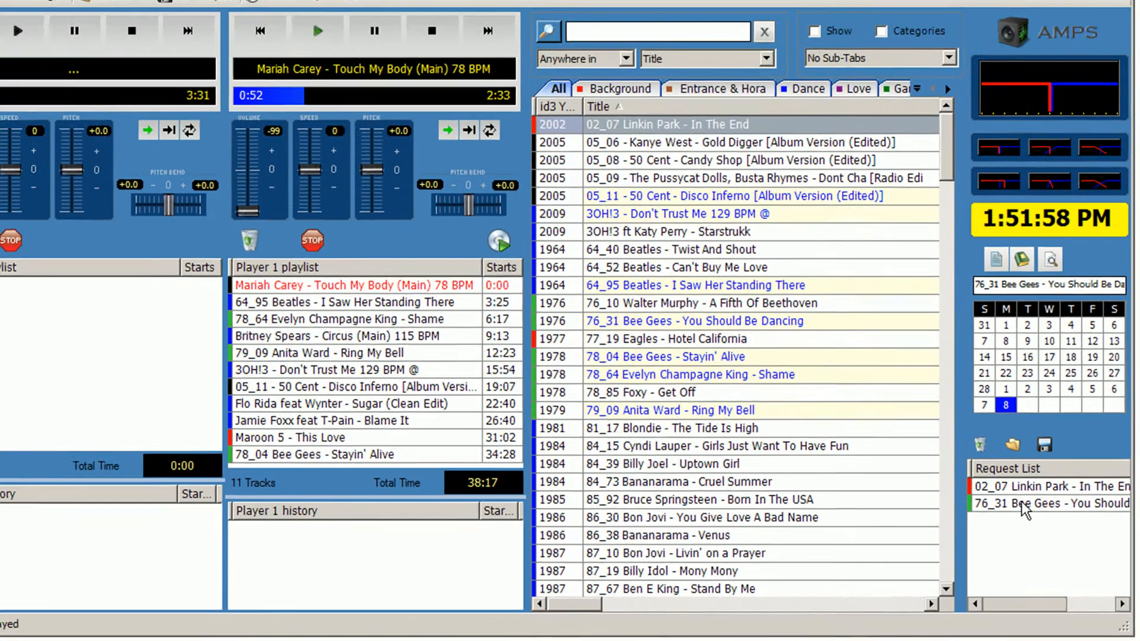
{"action": "left_click_drag", "start_coordinate": [1021, 501], "coordinate": [70, 333]}
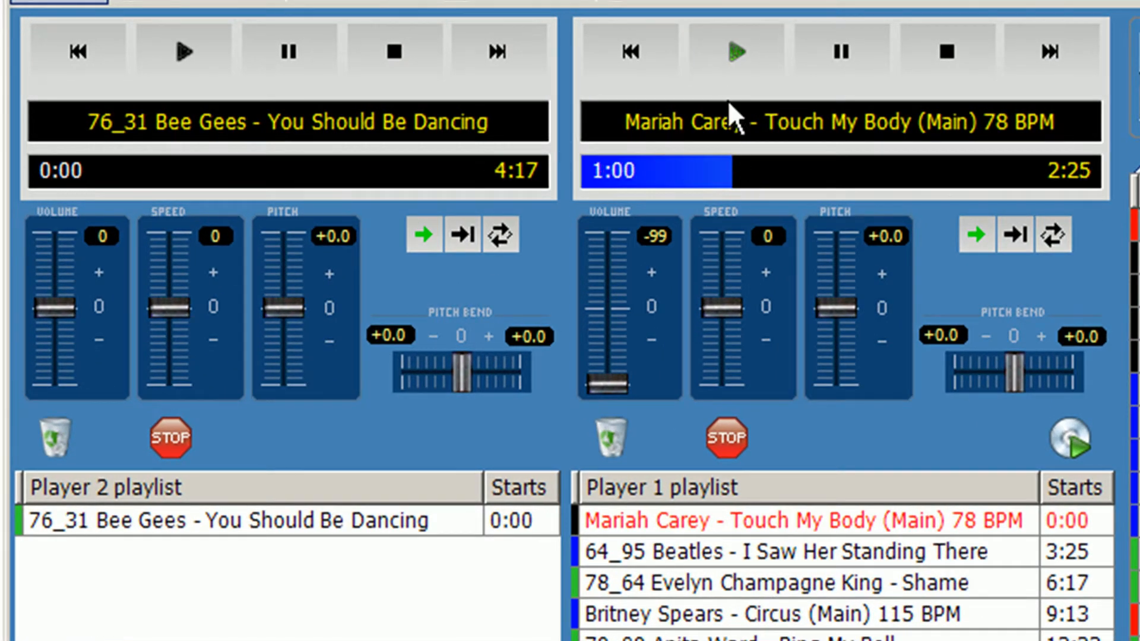
Step: Reset Player 1's volume to 0, fade it down to -61, and start the Bee Gees track in Player 2
{"action": "left_click", "coordinate": [643, 305]}
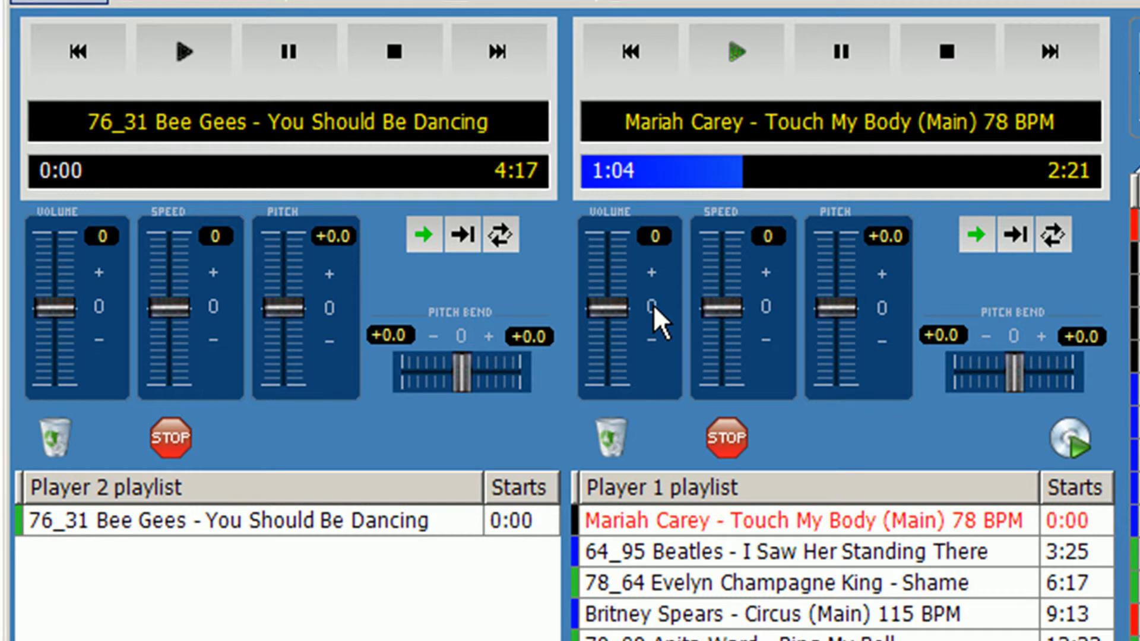
{"action": "left_click_drag", "start_coordinate": [610, 303], "coordinate": [613, 350]}
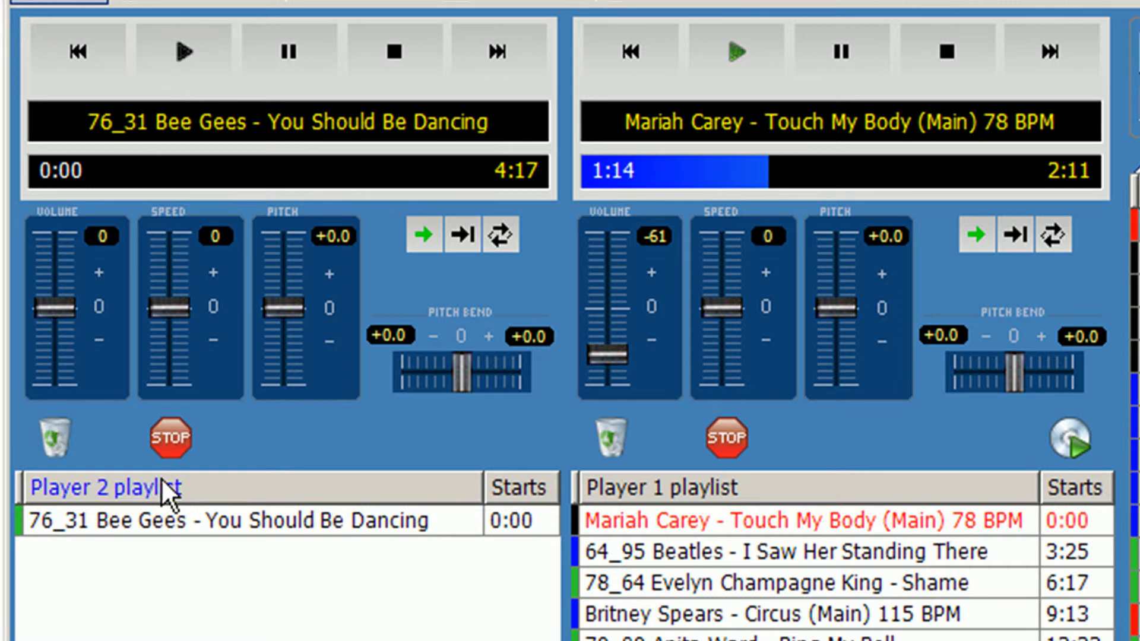
{"action": "left_click", "coordinate": [192, 60]}
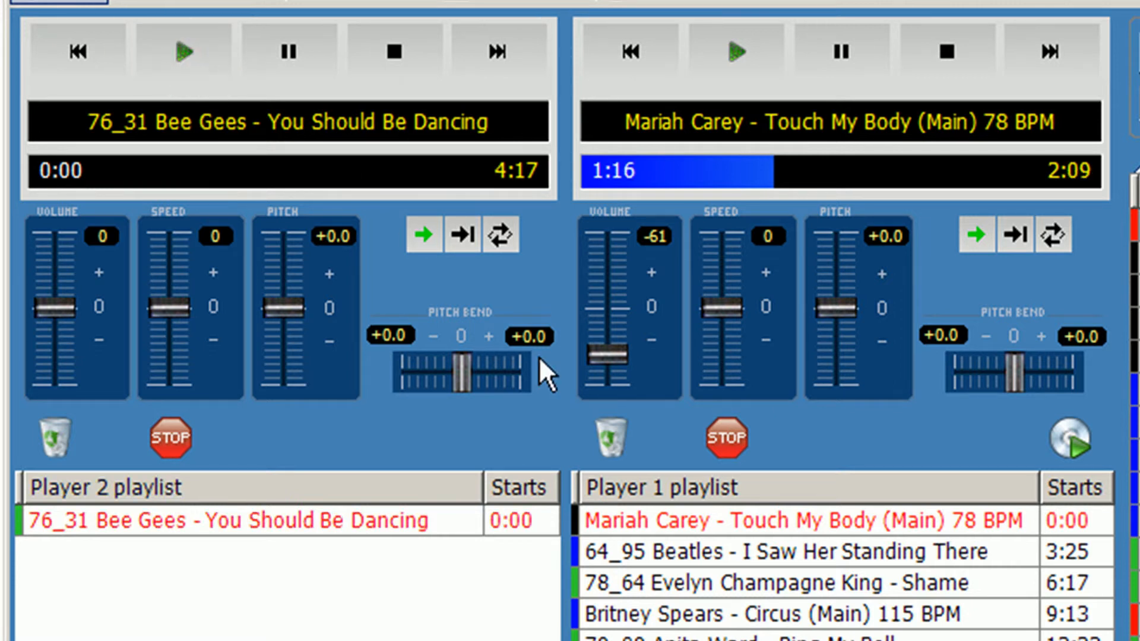
Step: Fade Player 1 down to -99, raise Player 2's volume to +99, and bring Player 2 back to 0
{"action": "left_click", "coordinate": [603, 355]}
{"action": "left_click_drag", "start_coordinate": [604, 355], "coordinate": [611, 384]}
{"action": "left_click_drag", "start_coordinate": [62, 307], "coordinate": [69, 228]}
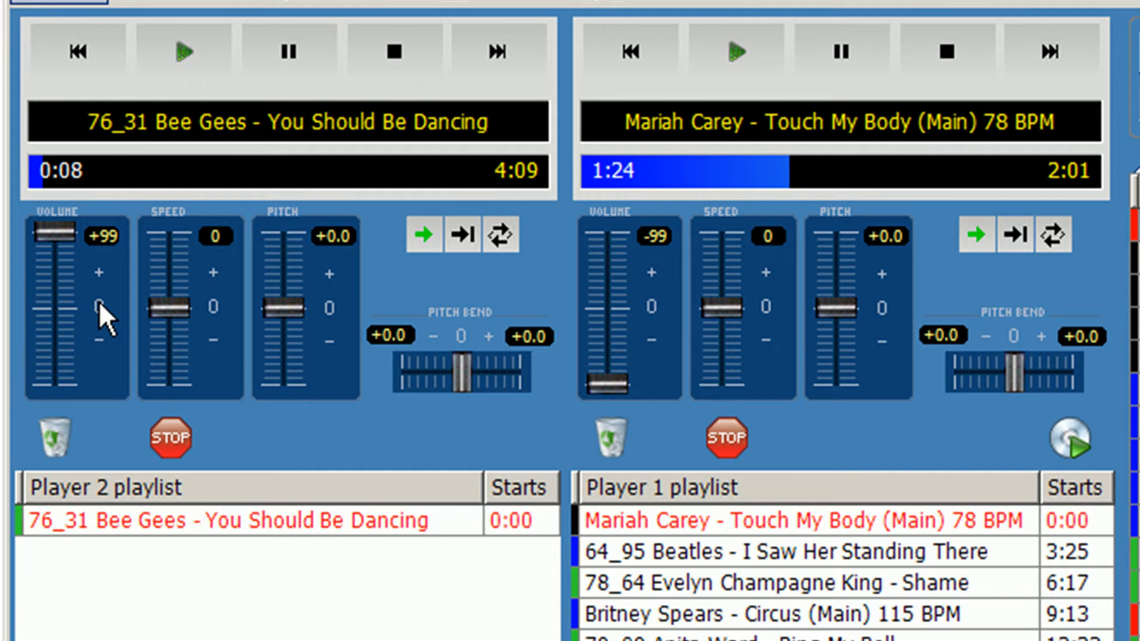
{"action": "left_click_drag", "start_coordinate": [71, 234], "coordinate": [91, 307]}
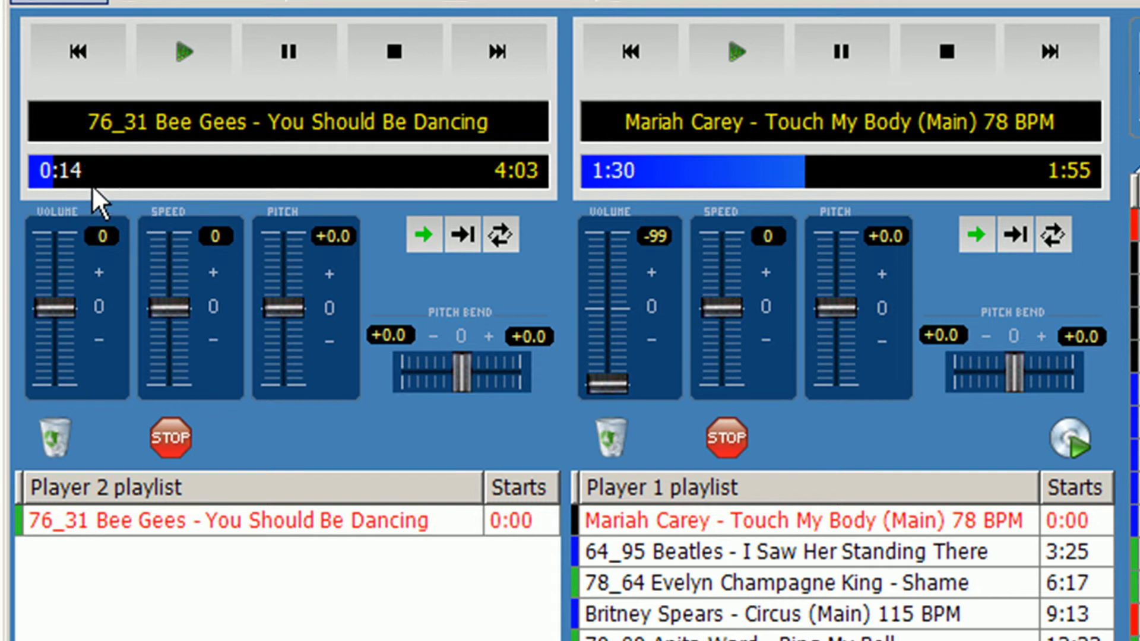
Step: Skip Player 2 to near the end of its track and bring Player 1's volume back up to 0
{"action": "left_click", "coordinate": [530, 176]}
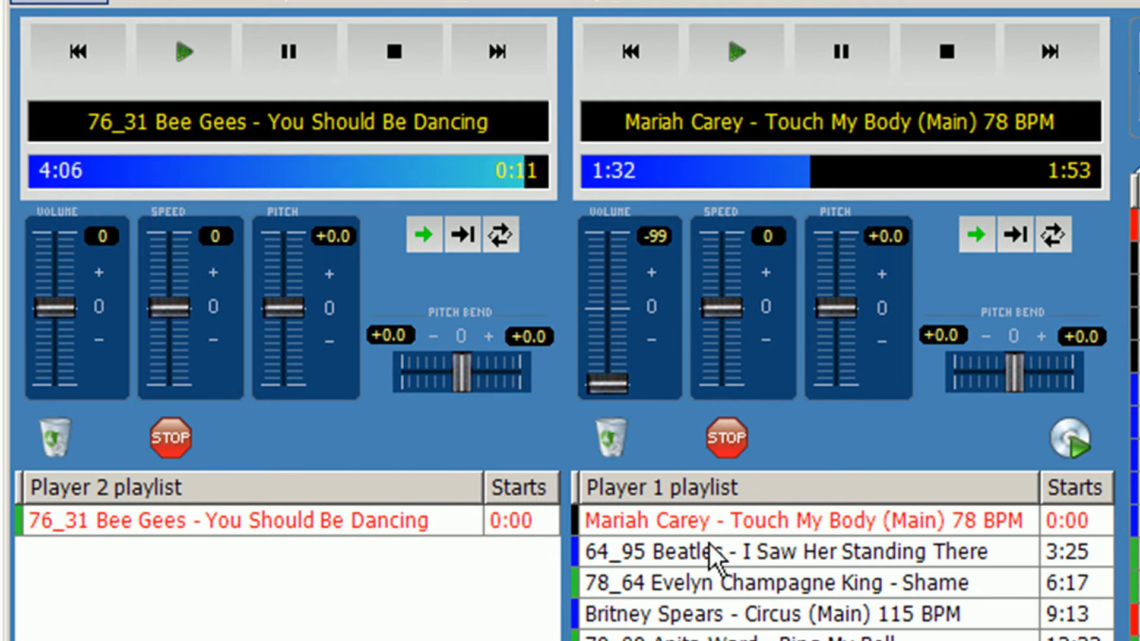
{"action": "left_click_drag", "start_coordinate": [614, 380], "coordinate": [610, 315]}
{"action": "left_click", "coordinate": [650, 308]}
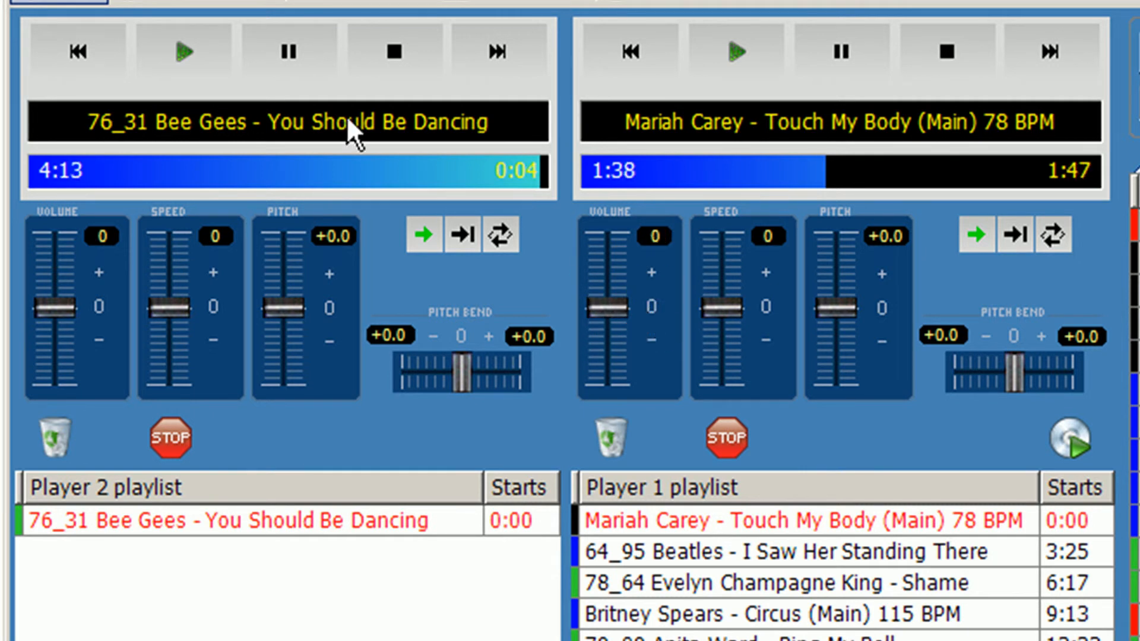
Step: Stop both players and move "76_31 Bee Gees - You Should Be Dancing" from Player 2 back to the request list
{"action": "left_click", "coordinate": [394, 54]}
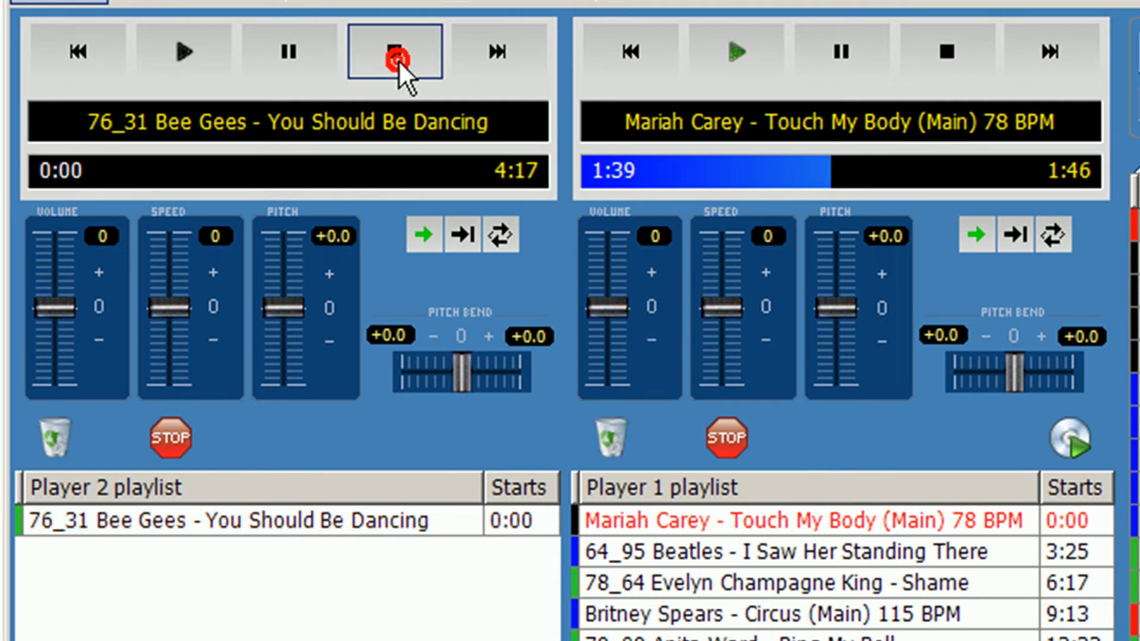
{"action": "left_click", "coordinate": [952, 63]}
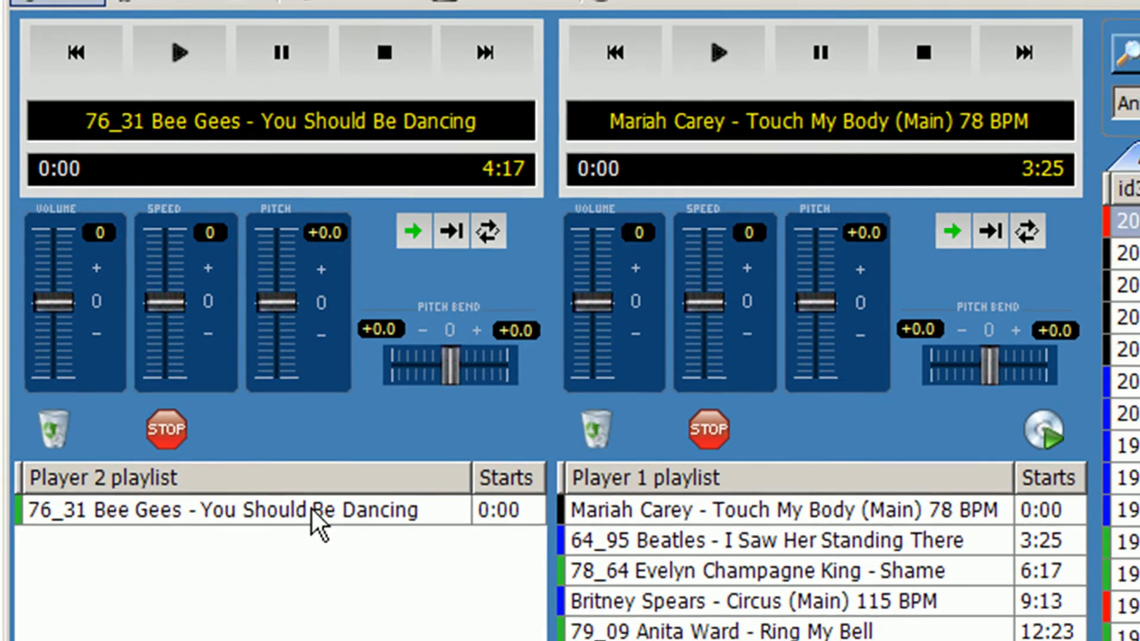
{"action": "left_click", "coordinate": [317, 516]}
{"action": "left_click_drag", "start_coordinate": [203, 363], "coordinate": [918, 553]}
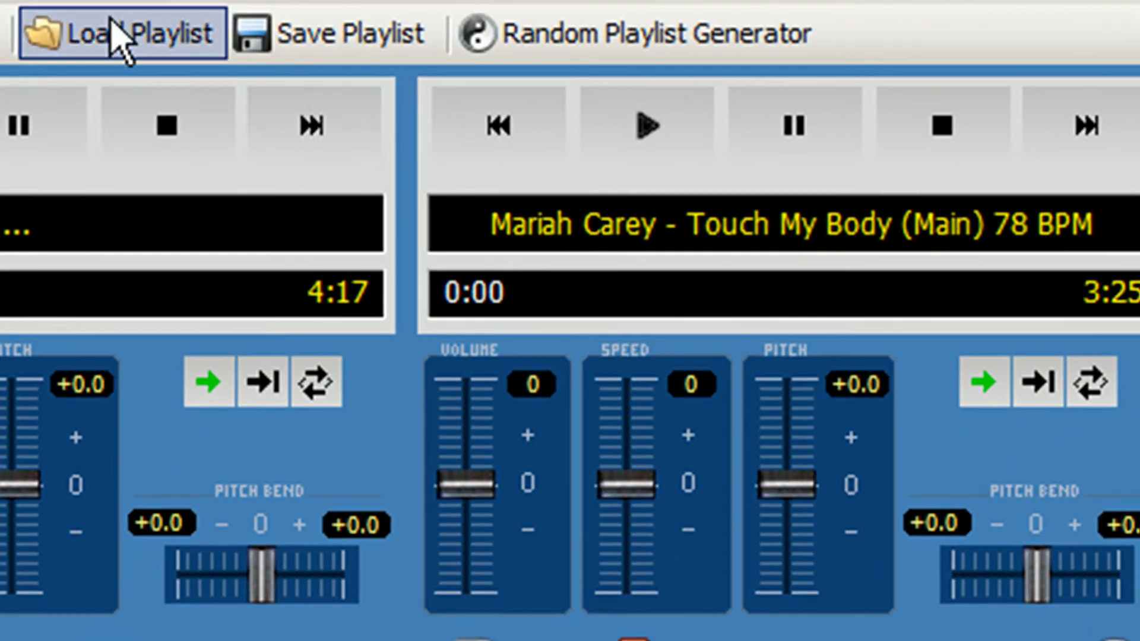
Step: Load the saved playlist "history 1" from the AMPS-4 database into Player 2 after reviewing its tracks
{"action": "left_click", "coordinate": [134, 36]}
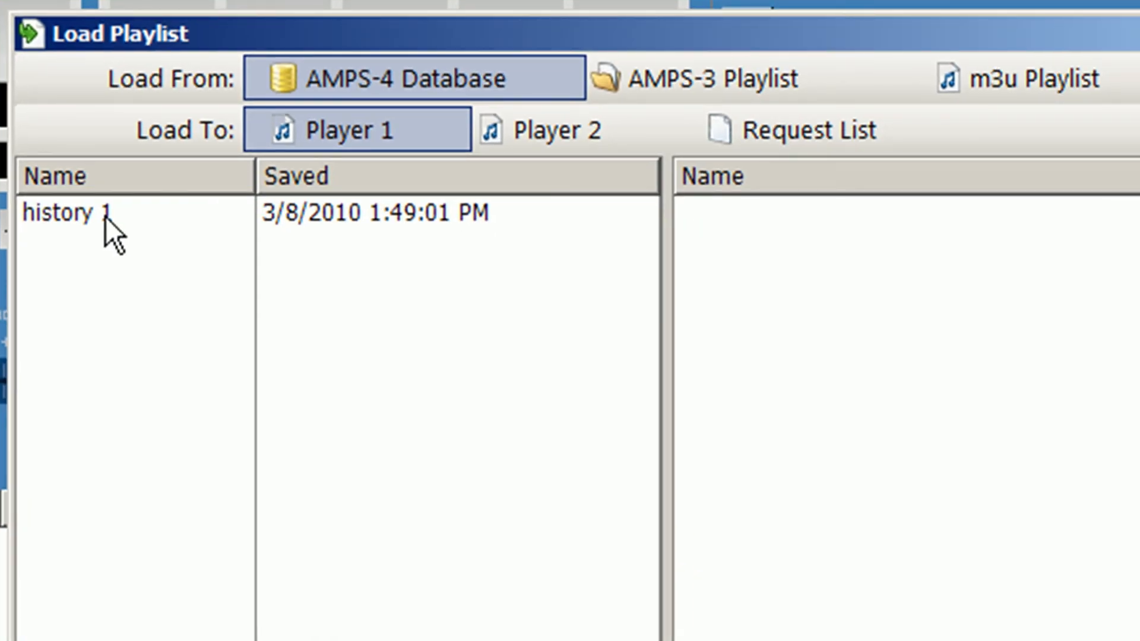
{"action": "left_click", "coordinate": [106, 216]}
{"action": "left_click", "coordinate": [844, 257]}
{"action": "left_click", "coordinate": [844, 348]}
{"action": "left_click", "coordinate": [840, 260]}
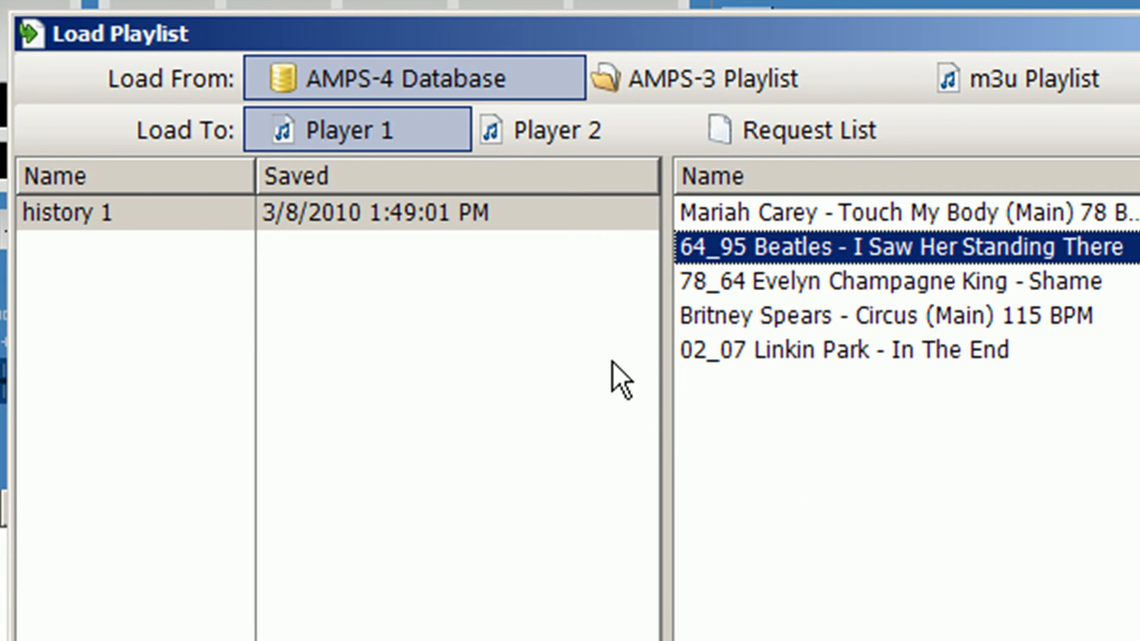
{"action": "left_click", "coordinate": [543, 133]}
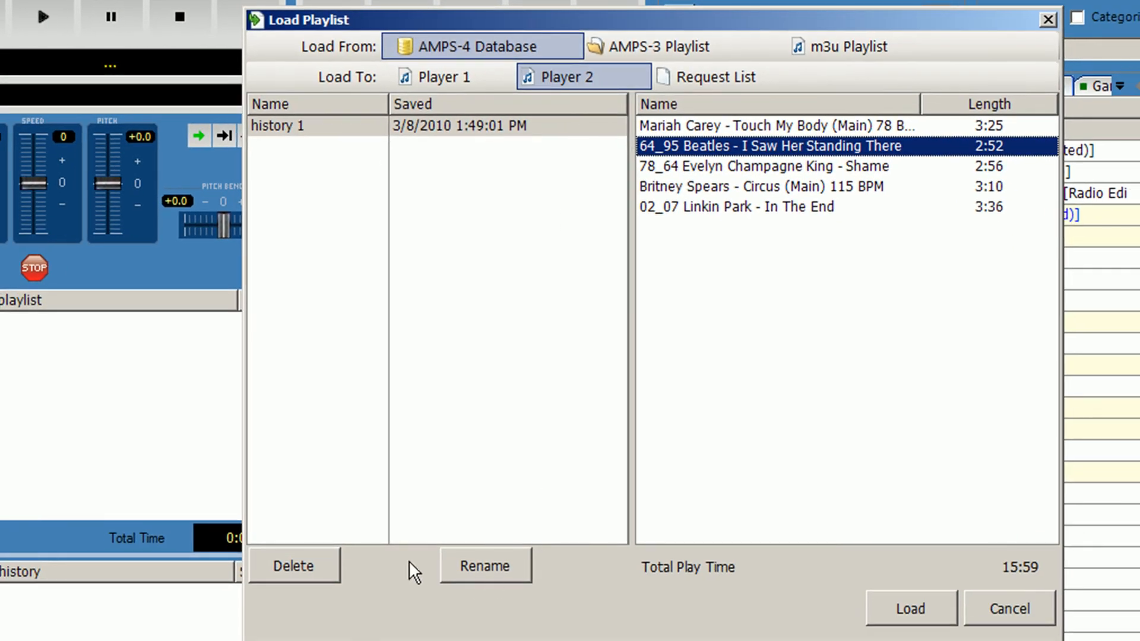
{"action": "left_click", "coordinate": [919, 606]}
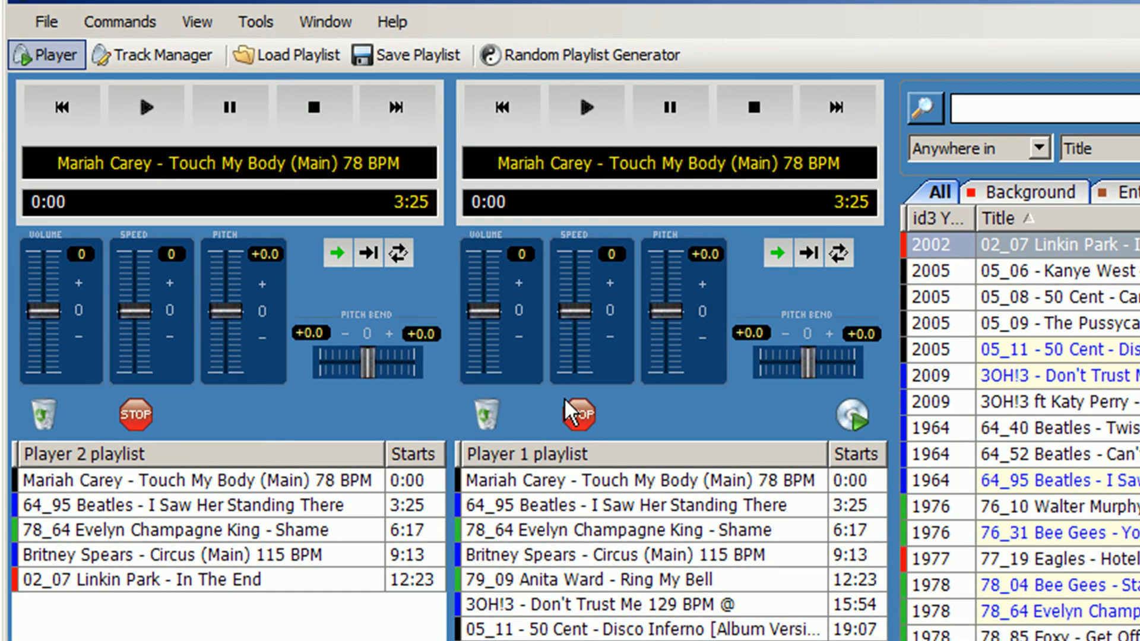
{"action": "left_click", "coordinate": [325, 22]}
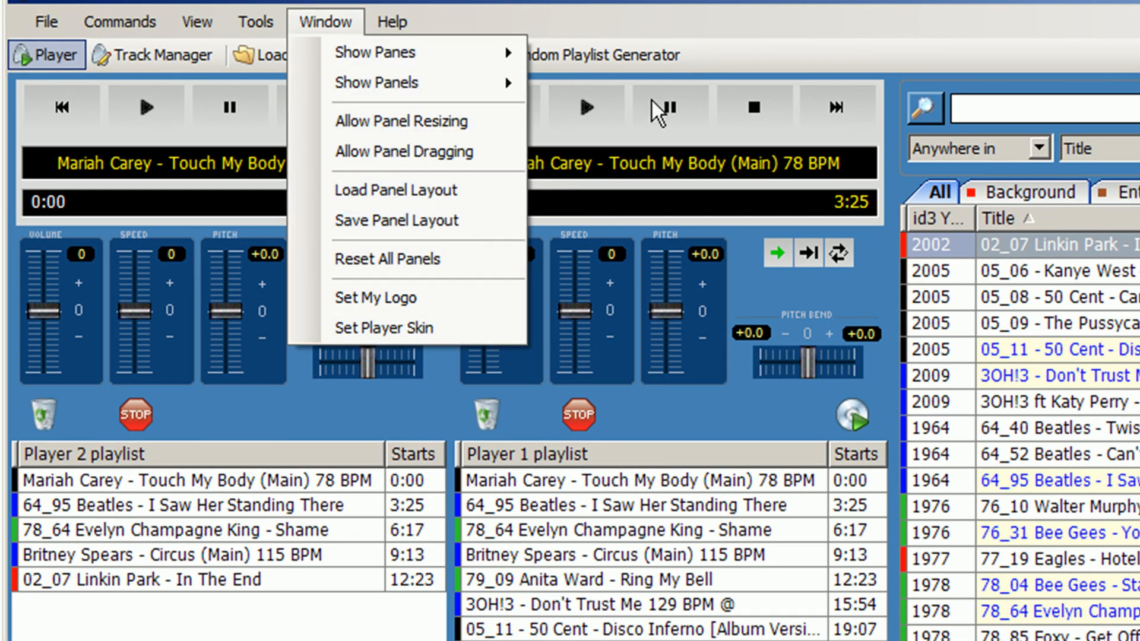
{"action": "left_click", "coordinate": [722, 29]}
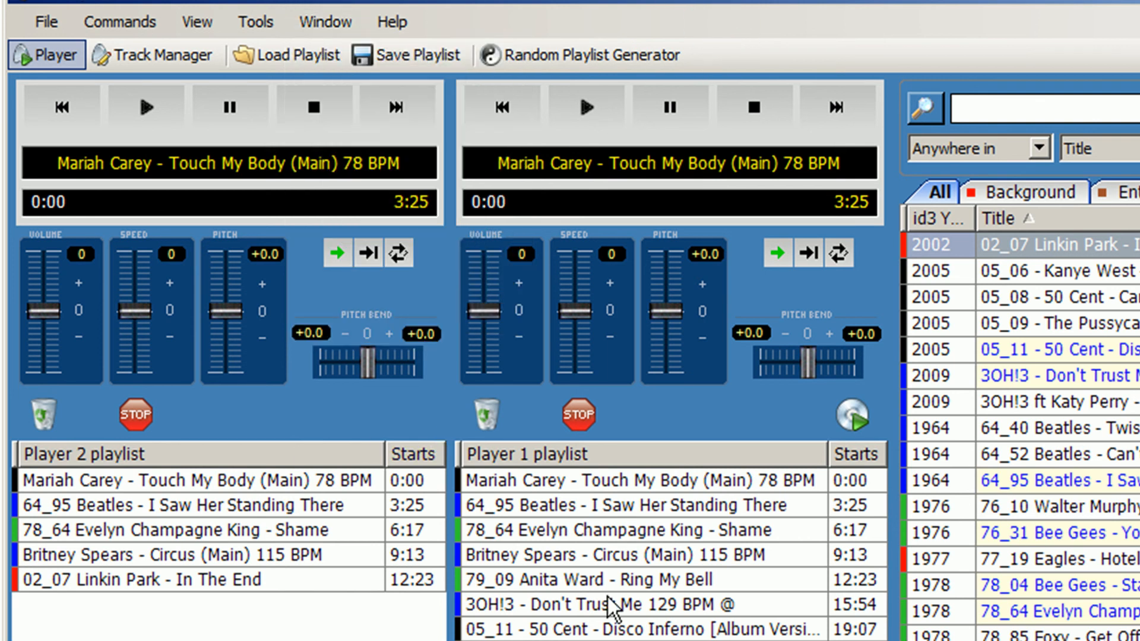